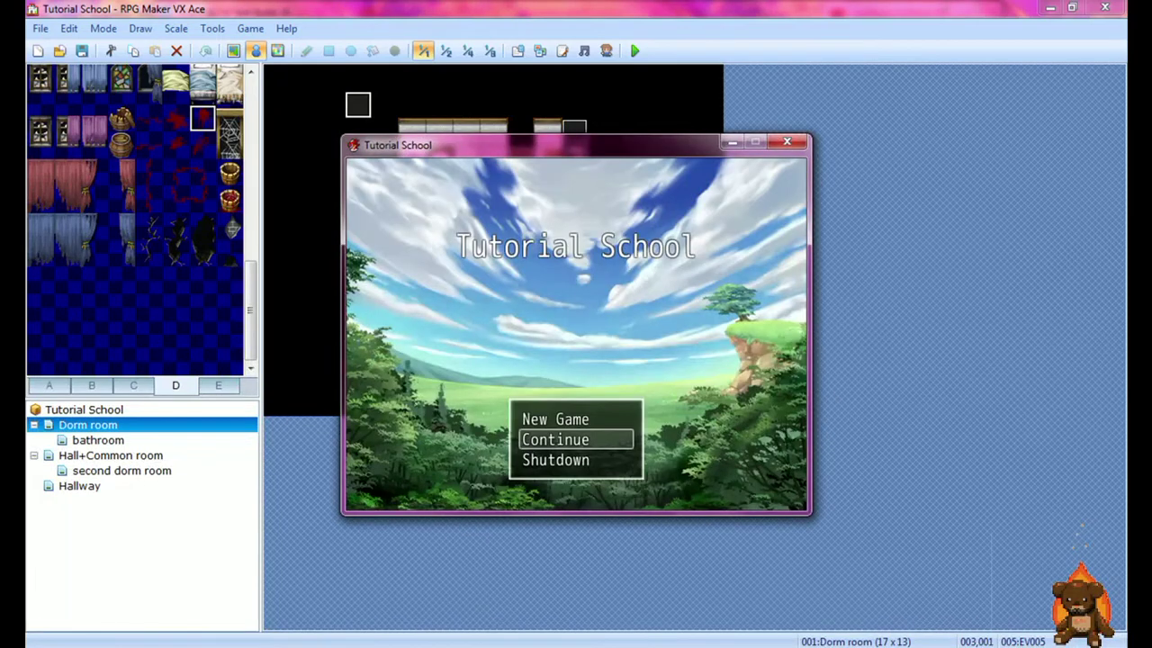
Step: Start a New Game and walk right and down through the Dorm room until the portrait message shows, then close the game
key("Up")
key("Return")
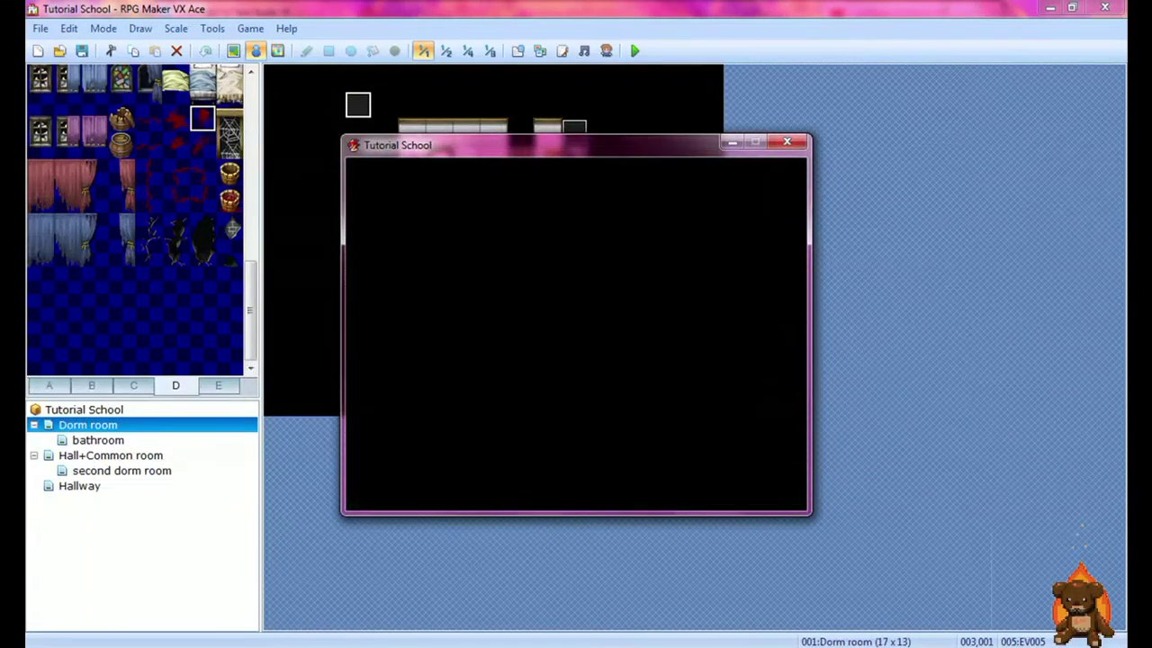
key("Right")
key("Down")
key("Down")
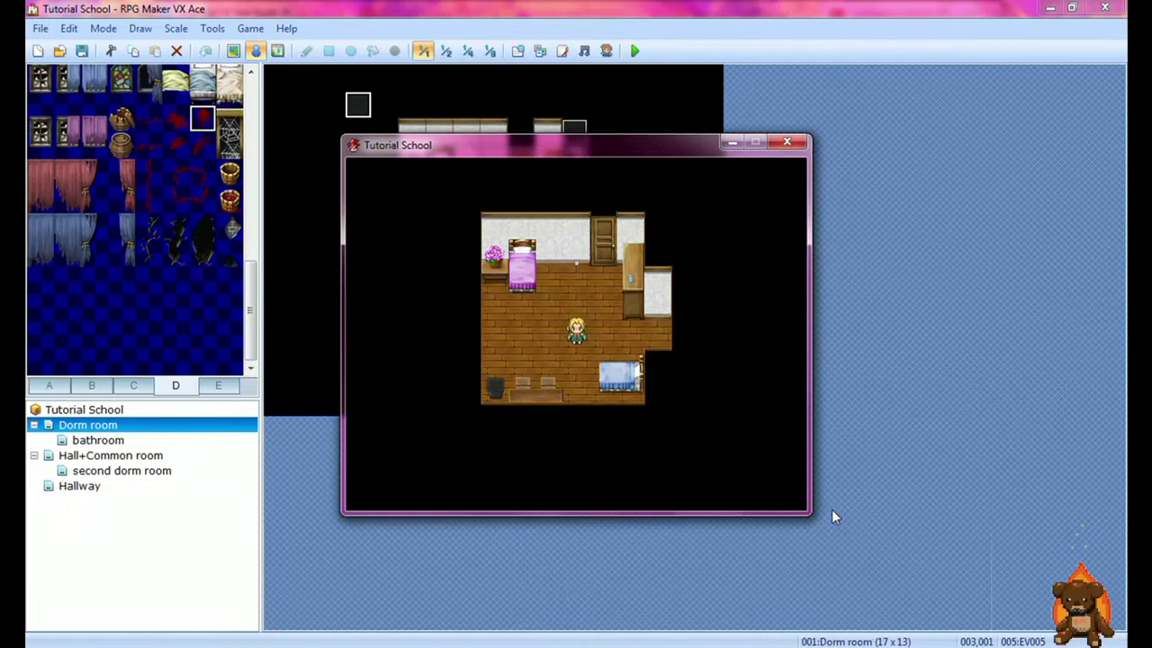
key("Right")
key("Right")
key("Right")
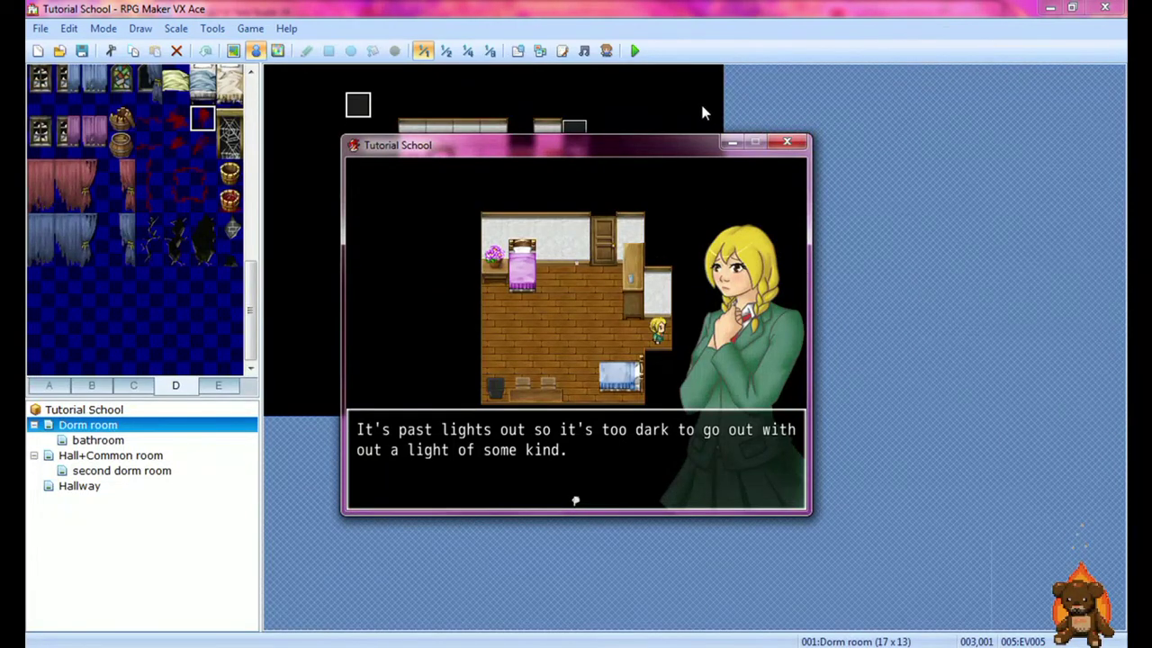
left_click(787, 144)
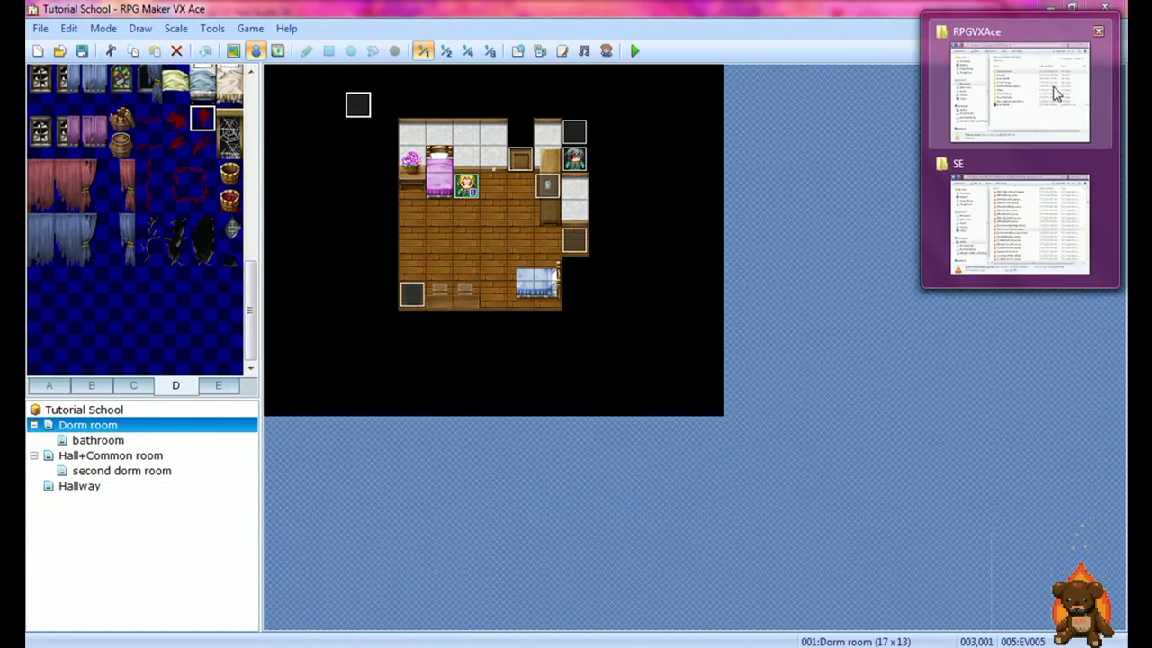
Step: Go to the Documents library, open the Sai folder and run the sai application
left_click(995, 106)
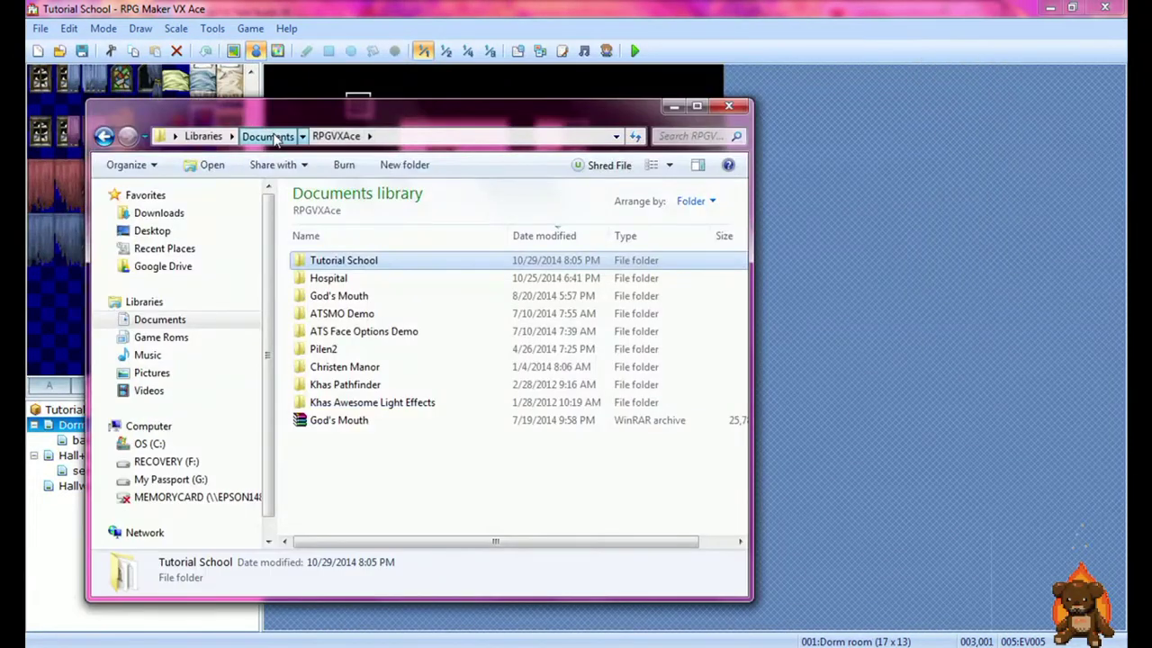
left_click(267, 136)
double_click(331, 317)
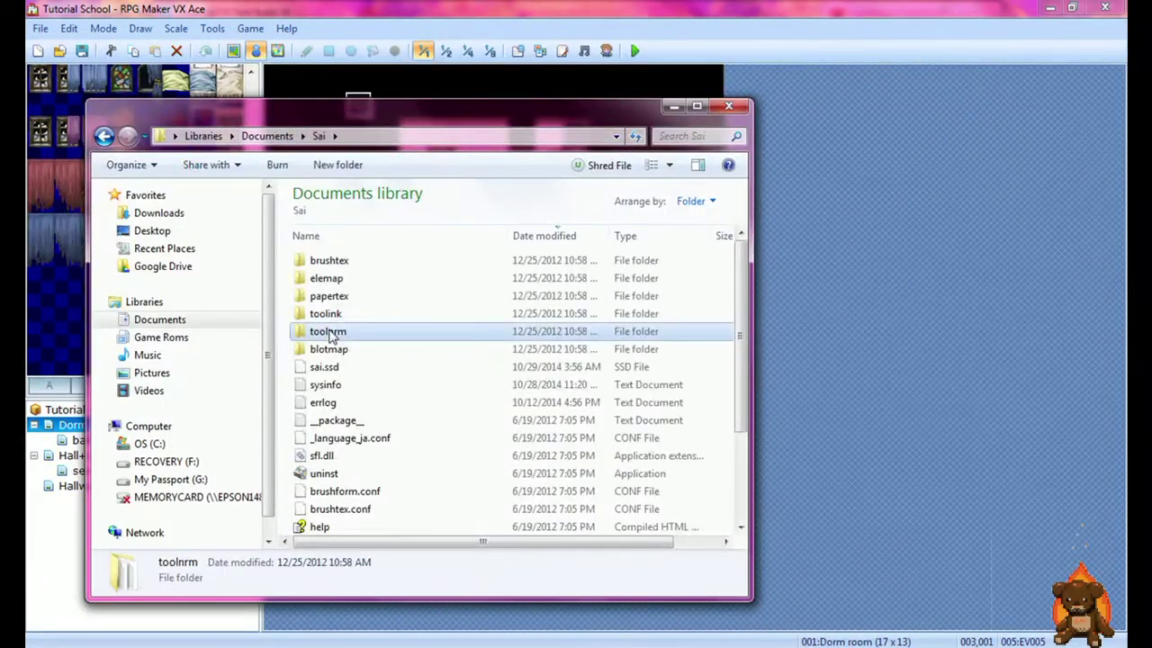
scroll(324, 330, "down", 3)
left_click(314, 507)
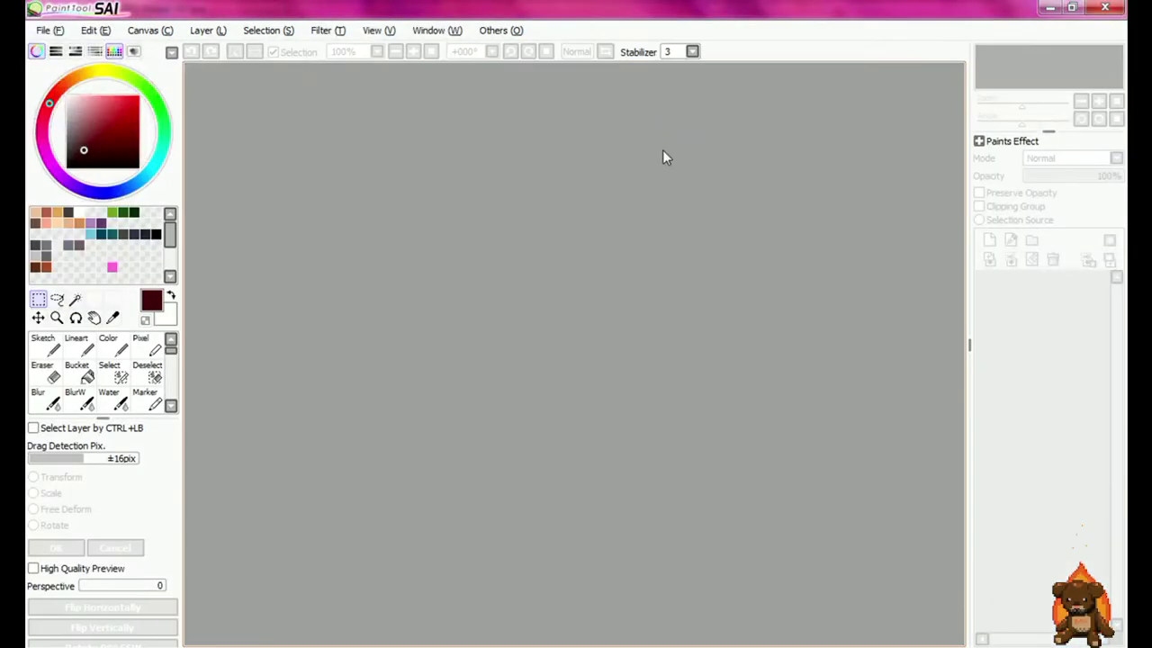
Step: Create a new blank canvas with width 1088 and height 832 pixels using Ctrl+N
key("ctrl+n")
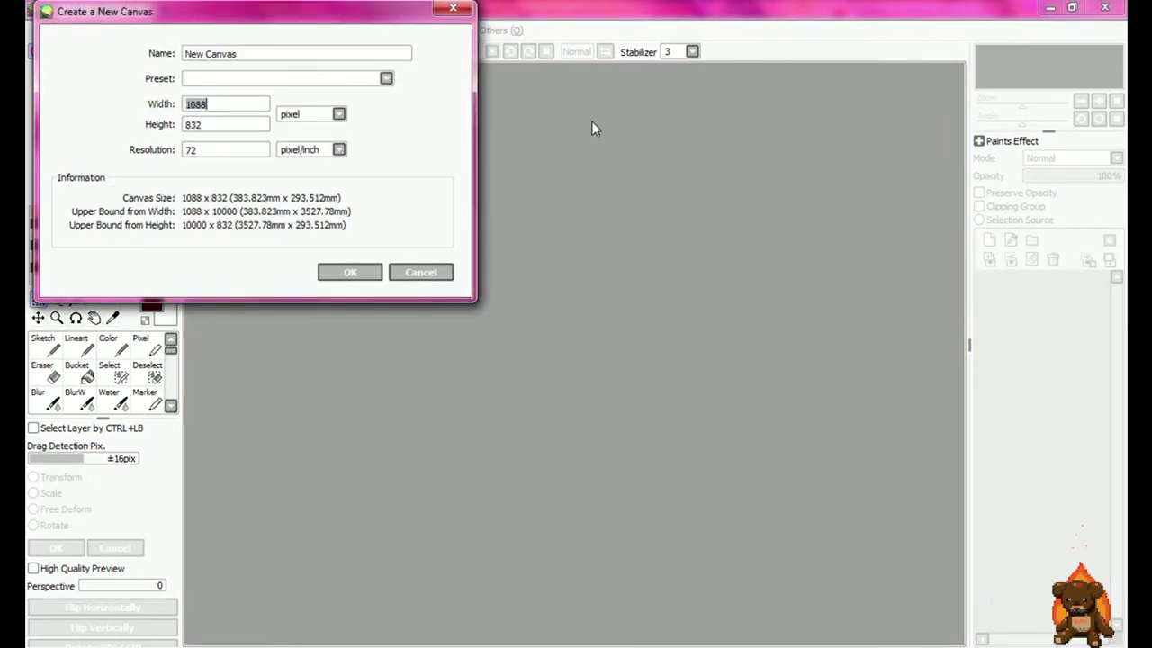
left_click_drag(349, 20, 691, 178)
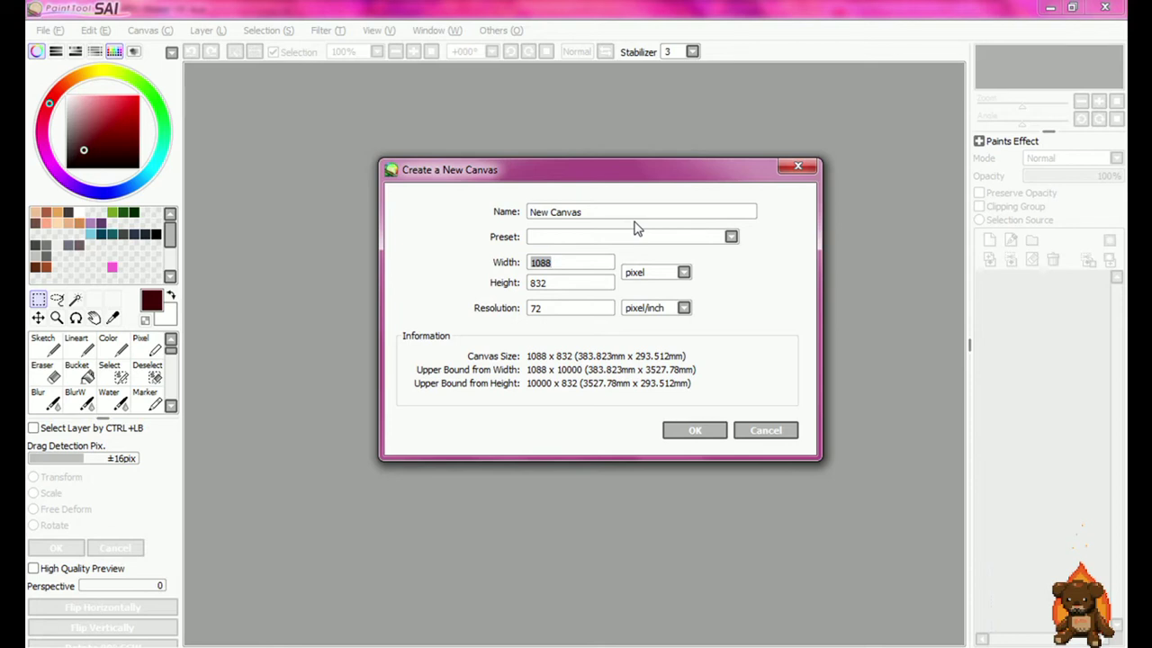
left_click(566, 262)
double_click(555, 262)
double_click(554, 283)
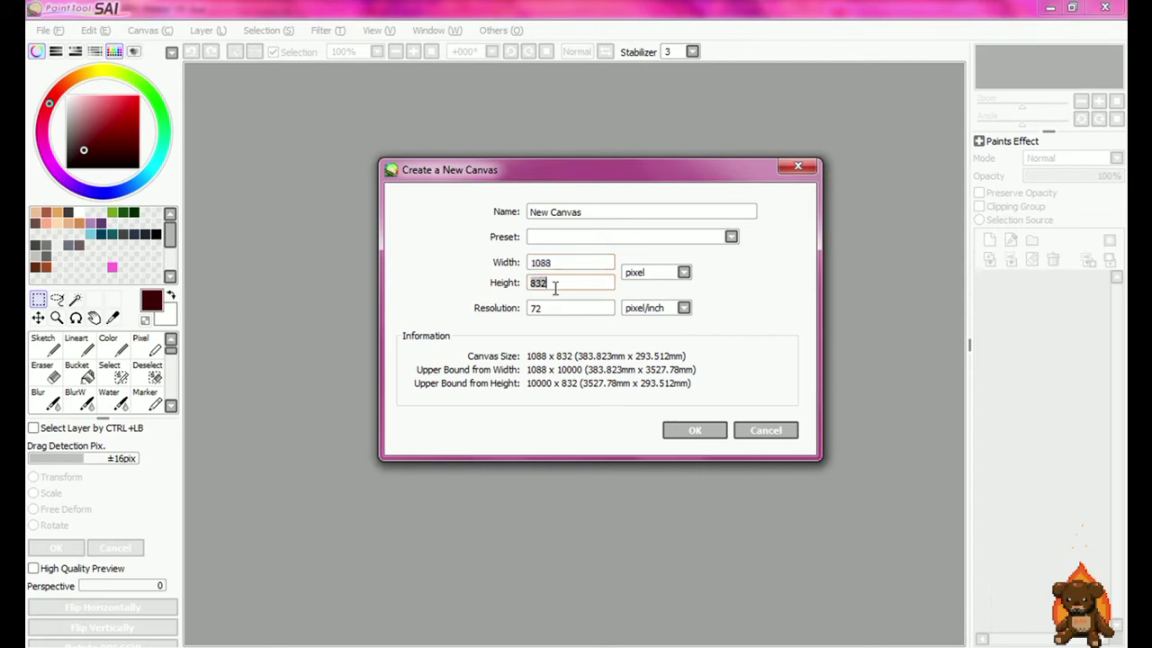
left_click(694, 430)
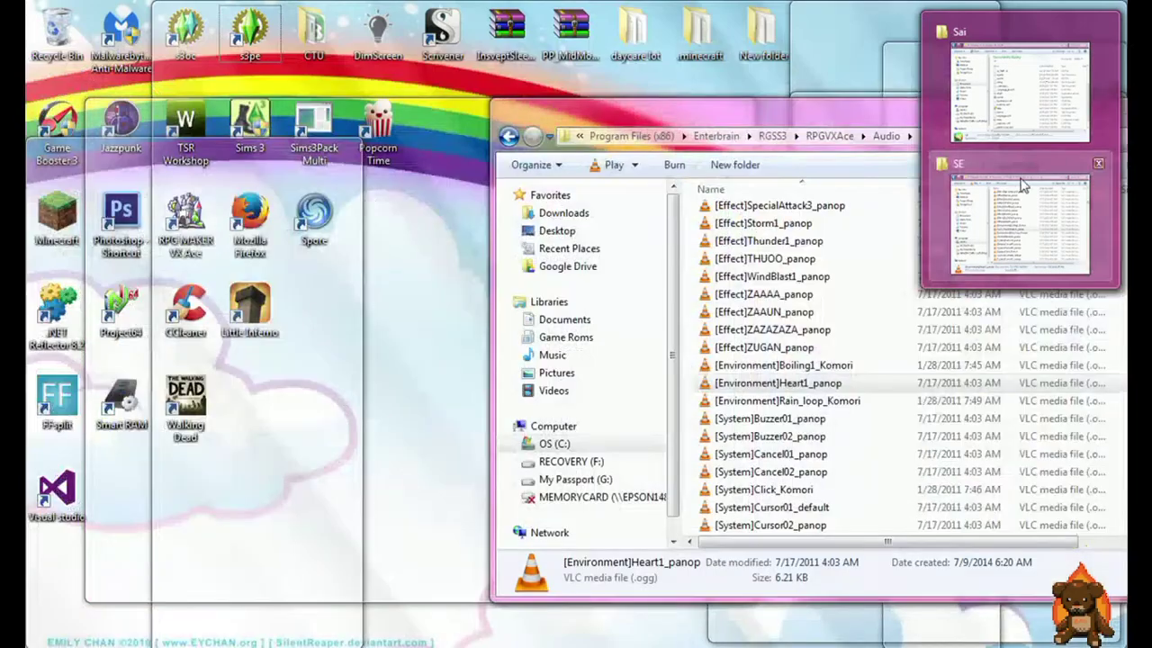
Step: Check the for rpg maker folder, then select tutorial school test.psd in the Documents library
left_click(1044, 74)
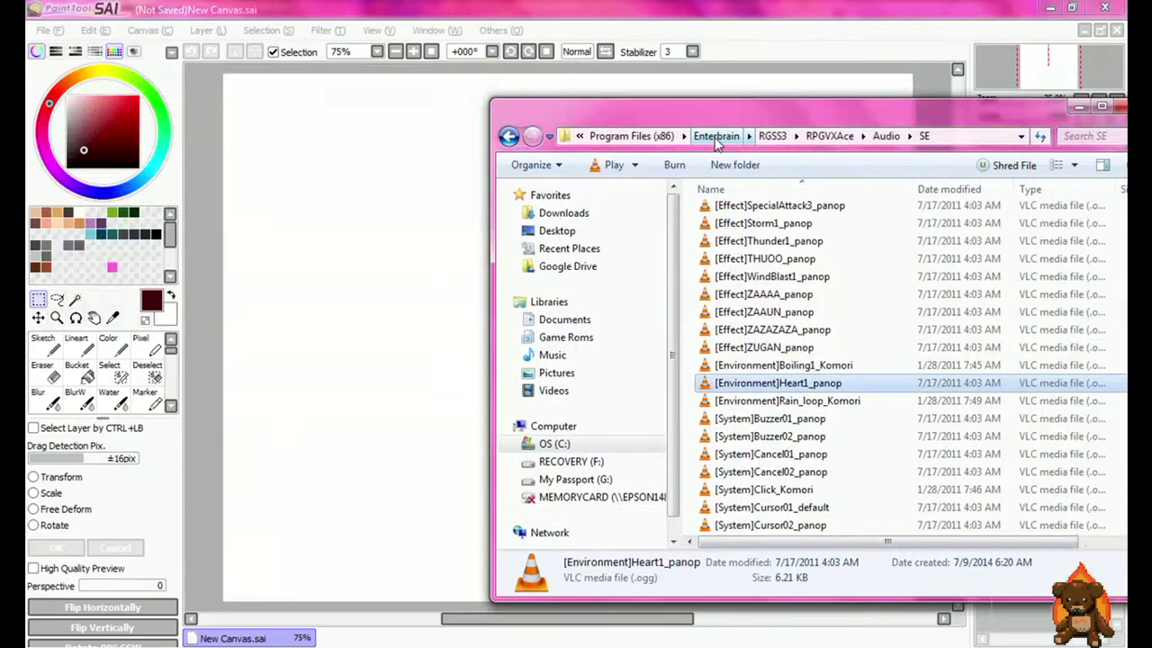
left_click(576, 321)
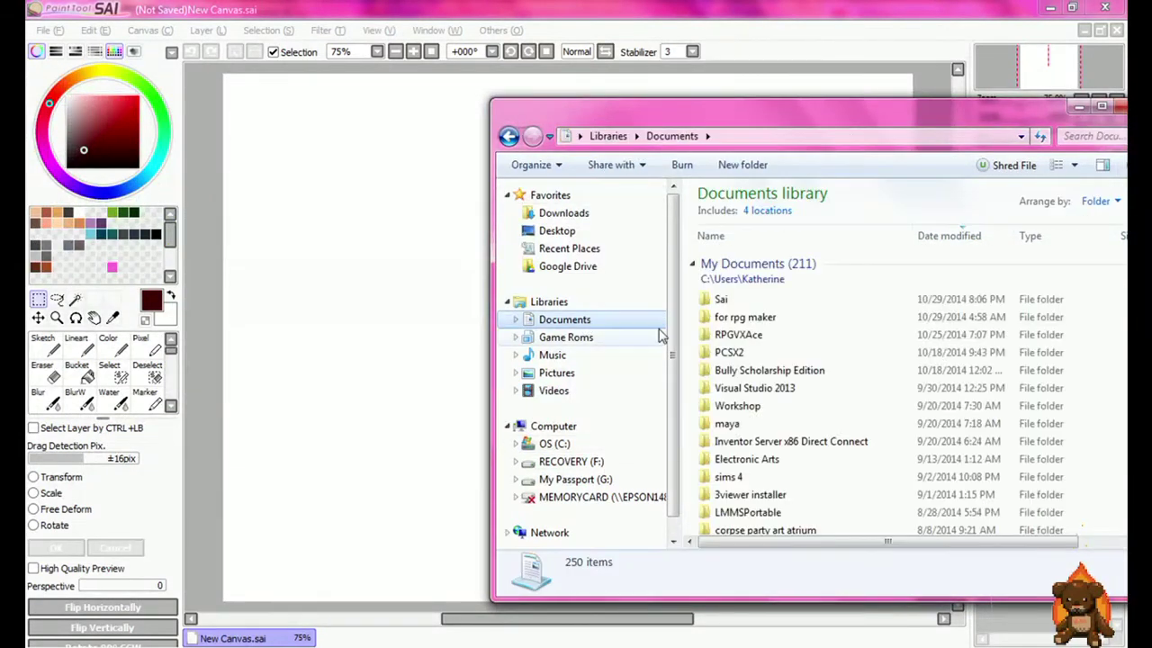
left_click(736, 317)
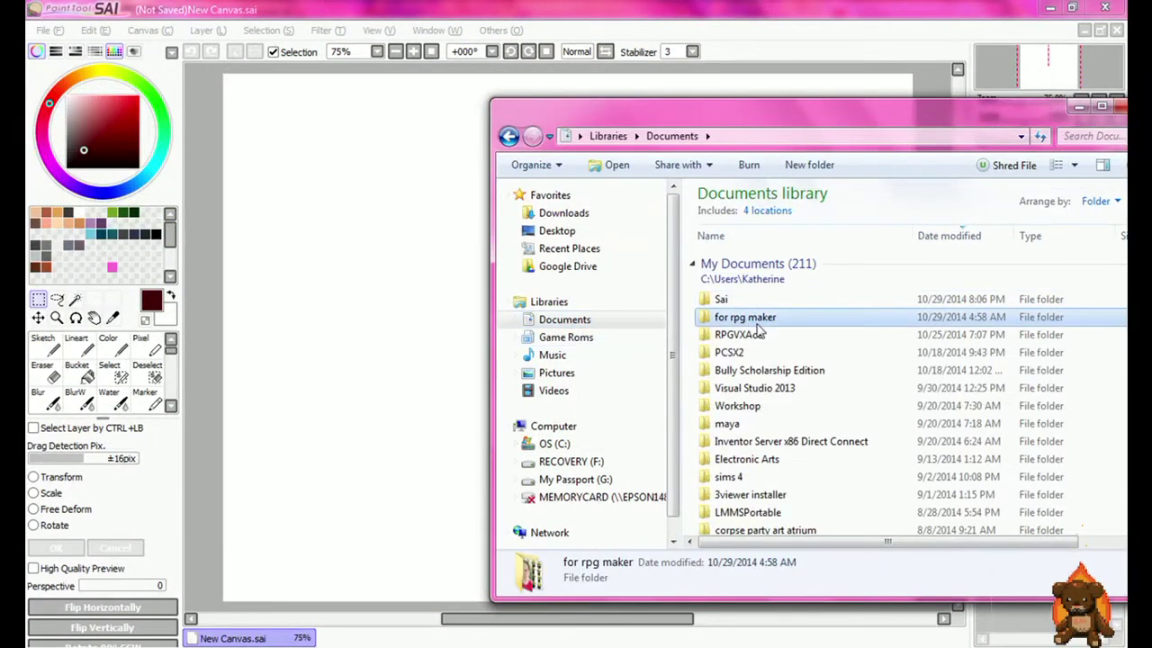
double_click(757, 324)
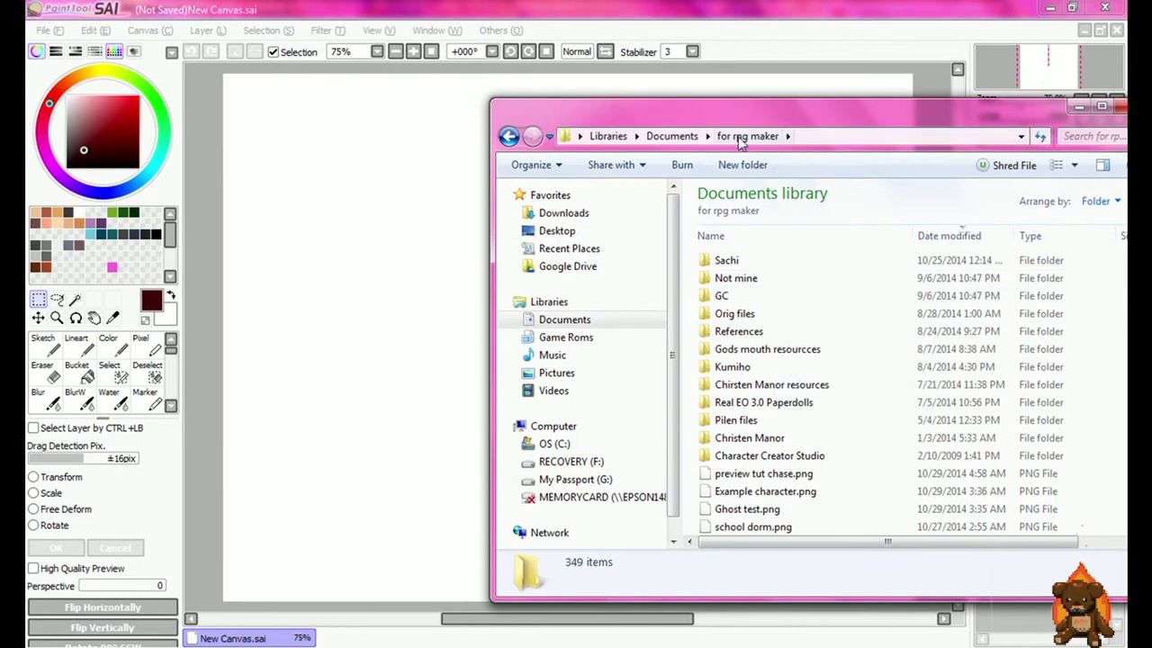
left_click(672, 136)
left_click(879, 475)
scroll(864, 459, "down", 10)
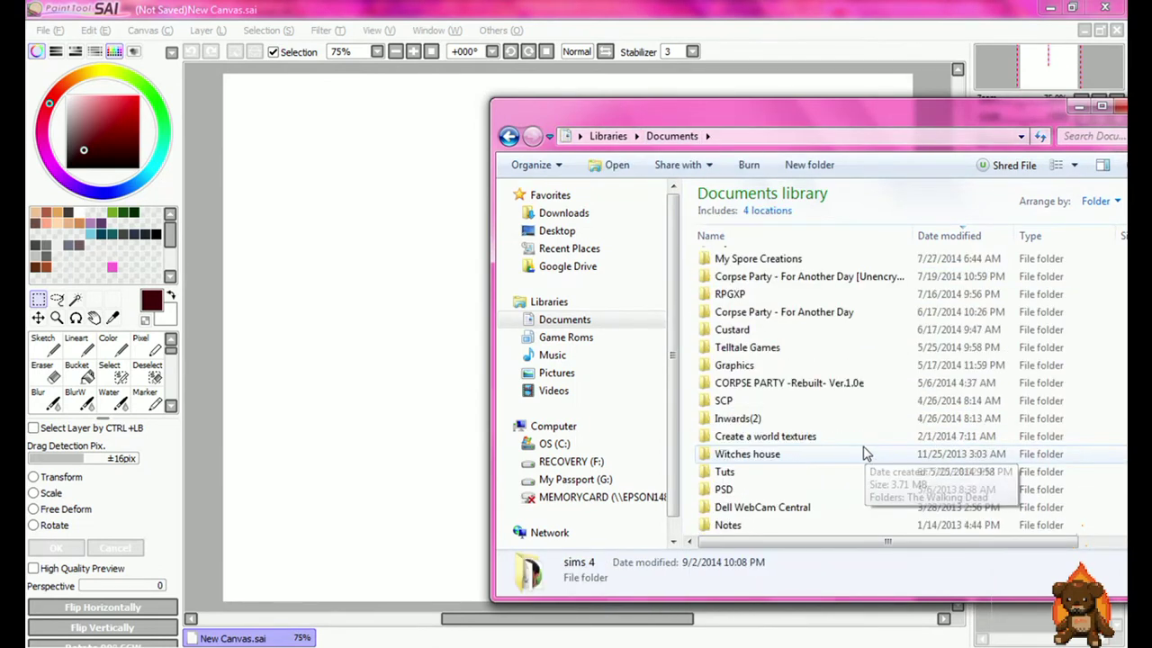
scroll(860, 452, "down", 1)
left_click(771, 349)
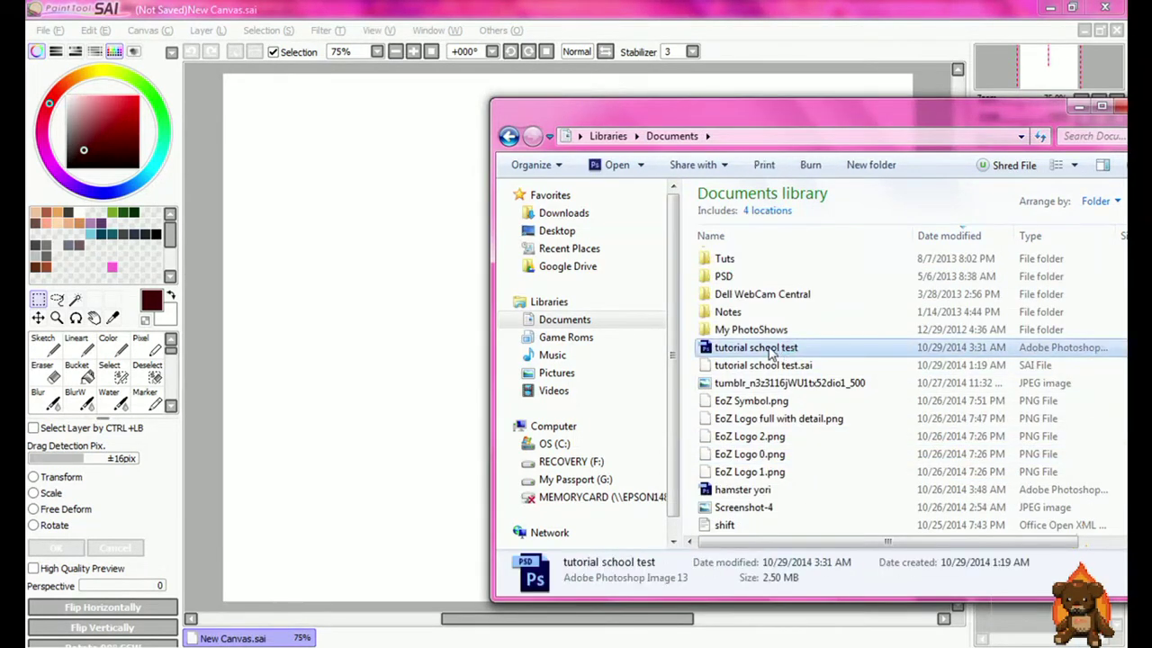
Step: Drag tutorial school test.psd into SAI and draw a selection rectangle over the character
left_click_drag(771, 353, 805, 31)
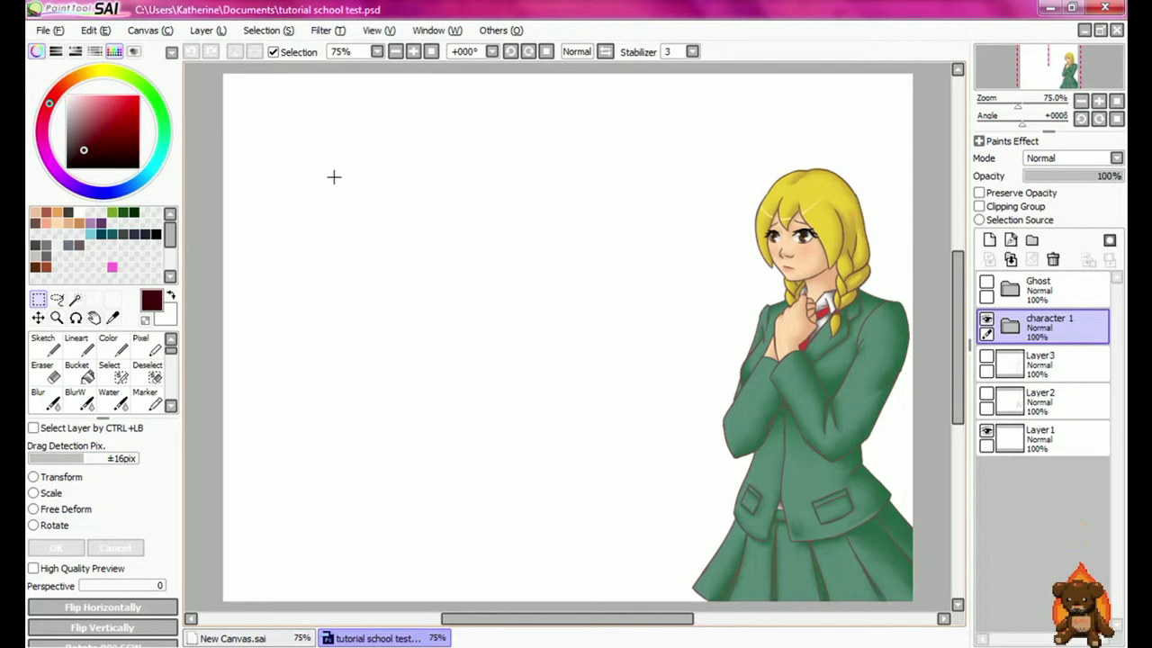
left_click_drag(195, 68, 936, 608)
Step: Select the area around the blonde schoolgirl and try transforming it on Layer11 in character 1
left_click_drag(623, 159, 928, 617)
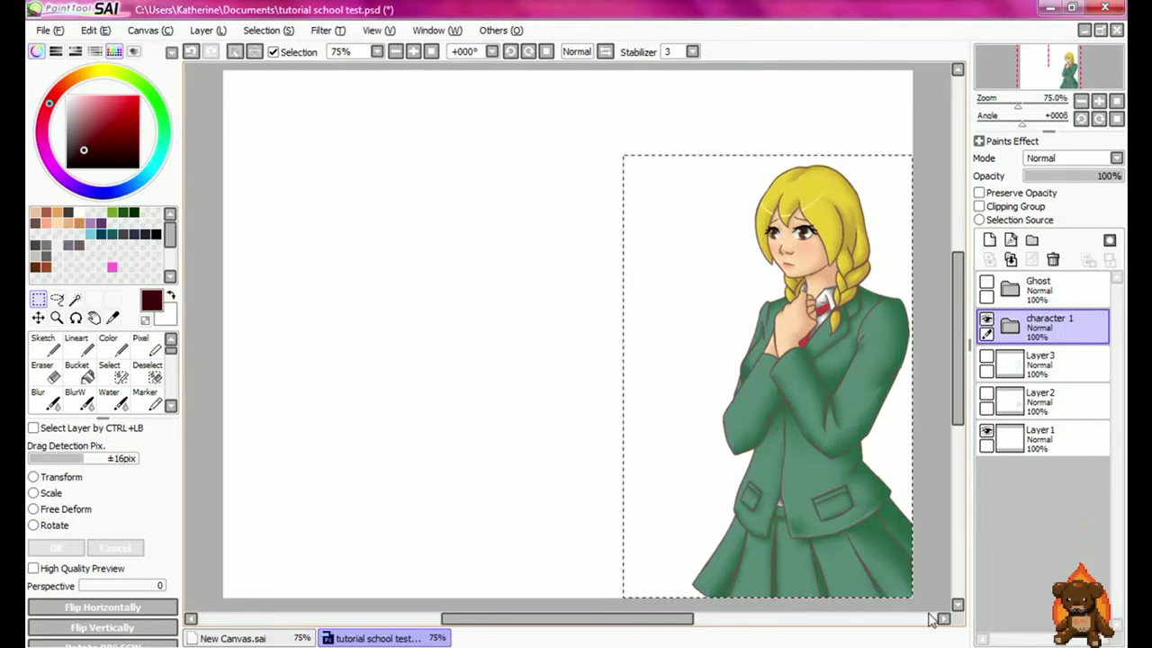
key("ctrl+t")
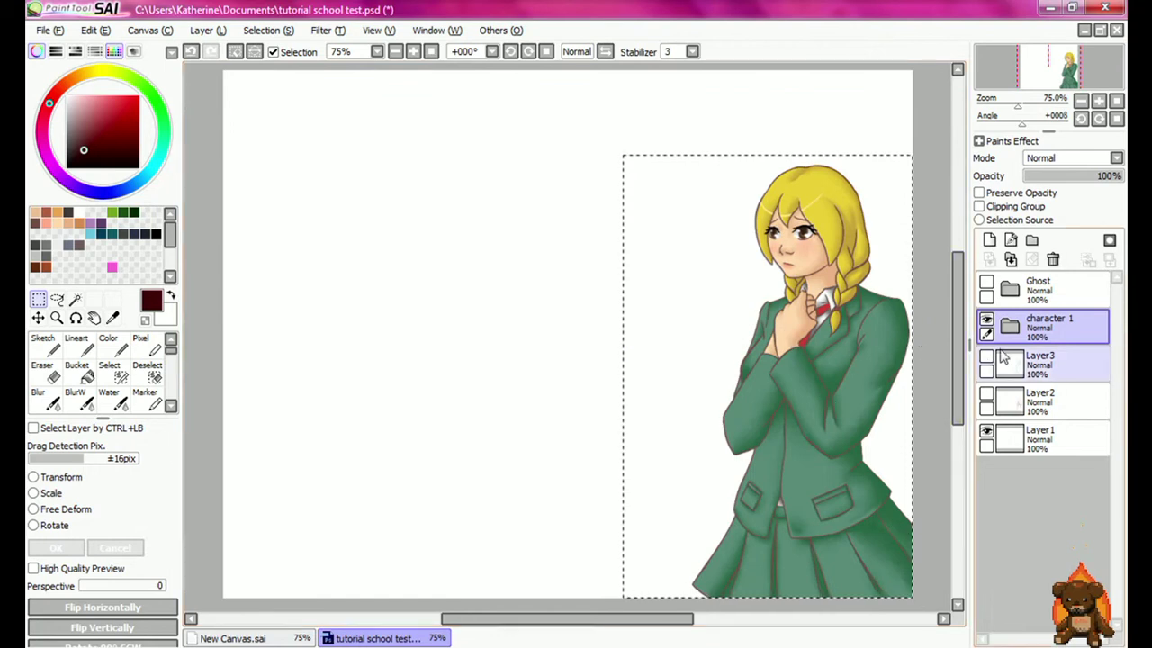
left_click(1011, 330)
left_click(1048, 363)
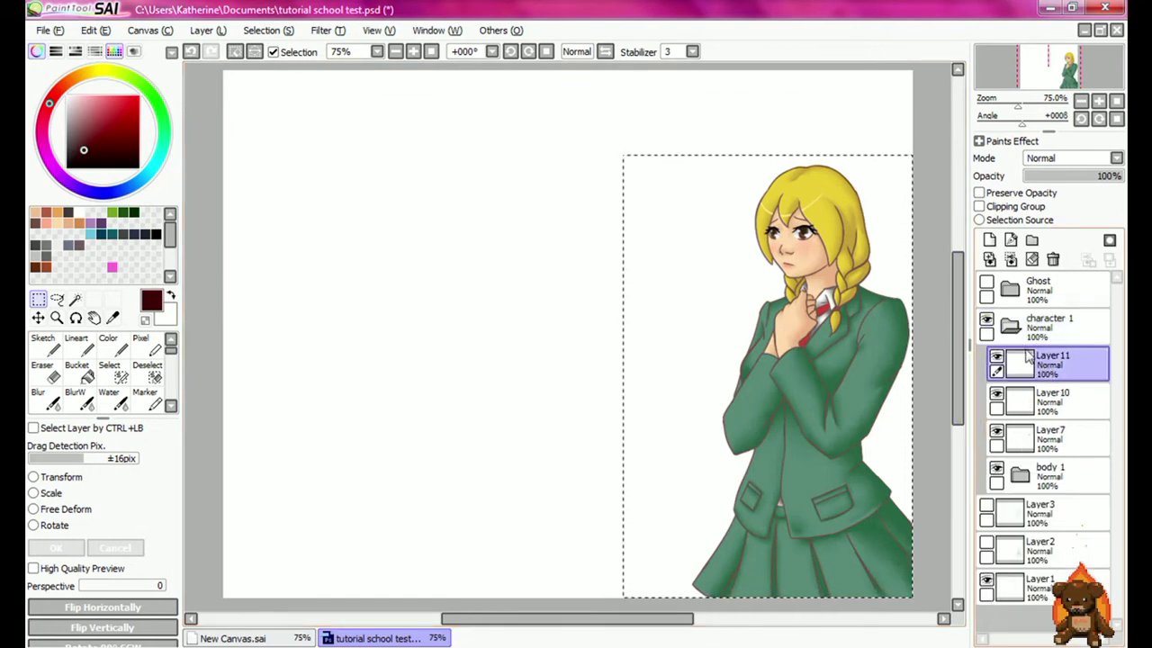
key("ctrl+t")
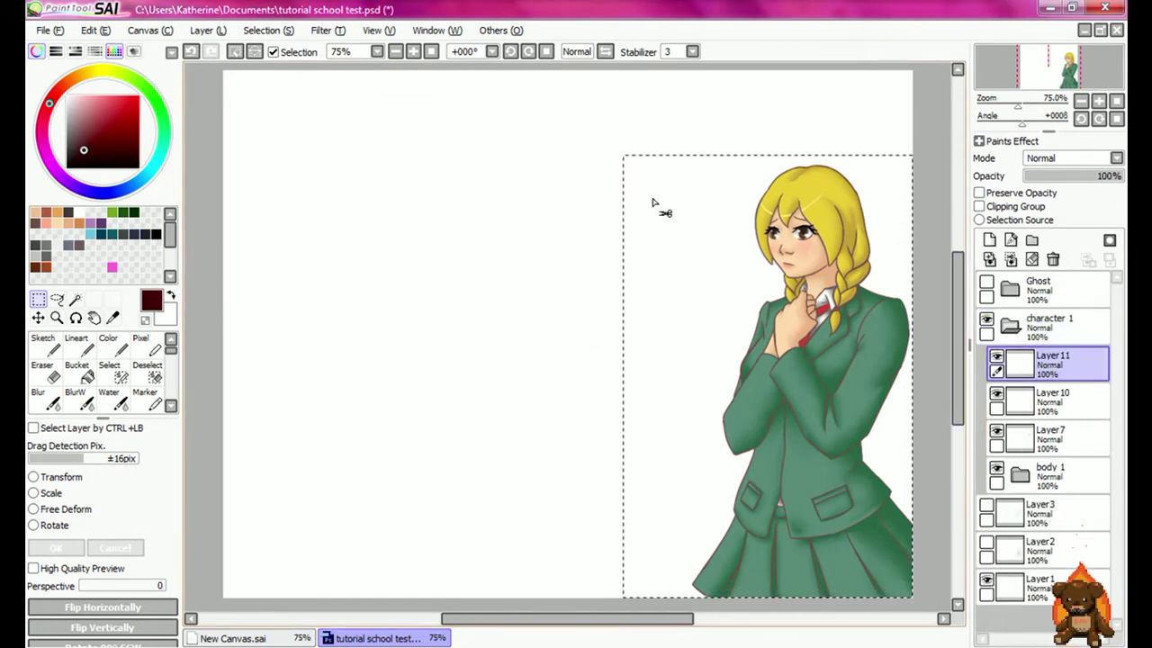
left_click(1022, 396)
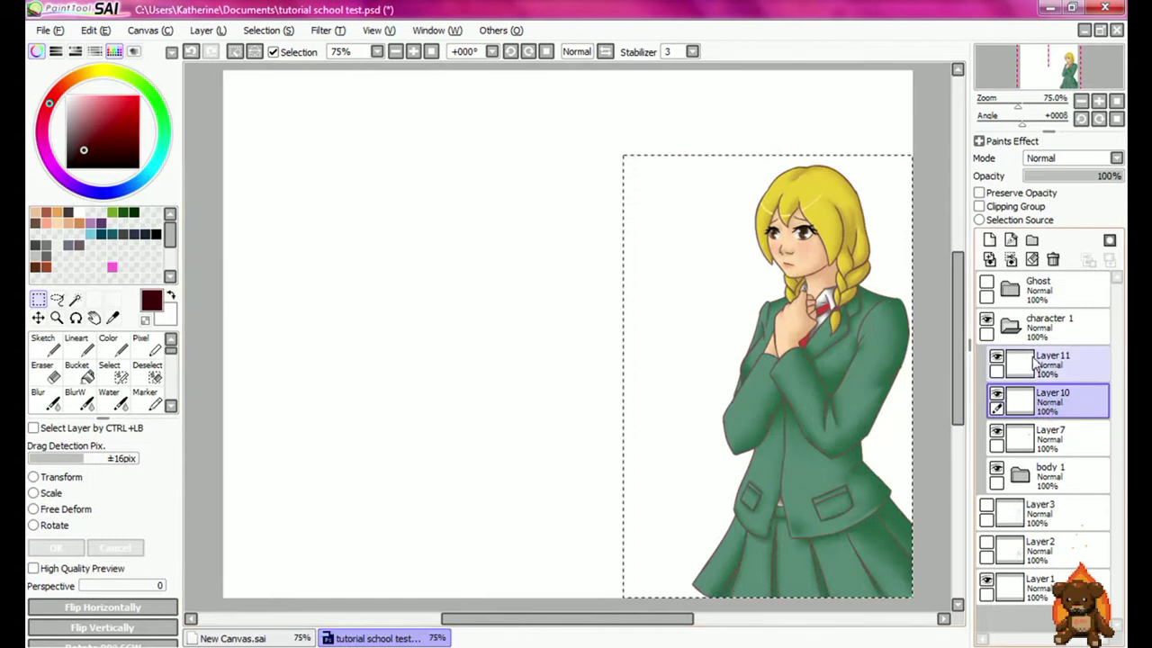
Step: Toggle visibility of Layer11, Layer10 and Layer7 to see which parts of the girl they hold
left_click(996, 358)
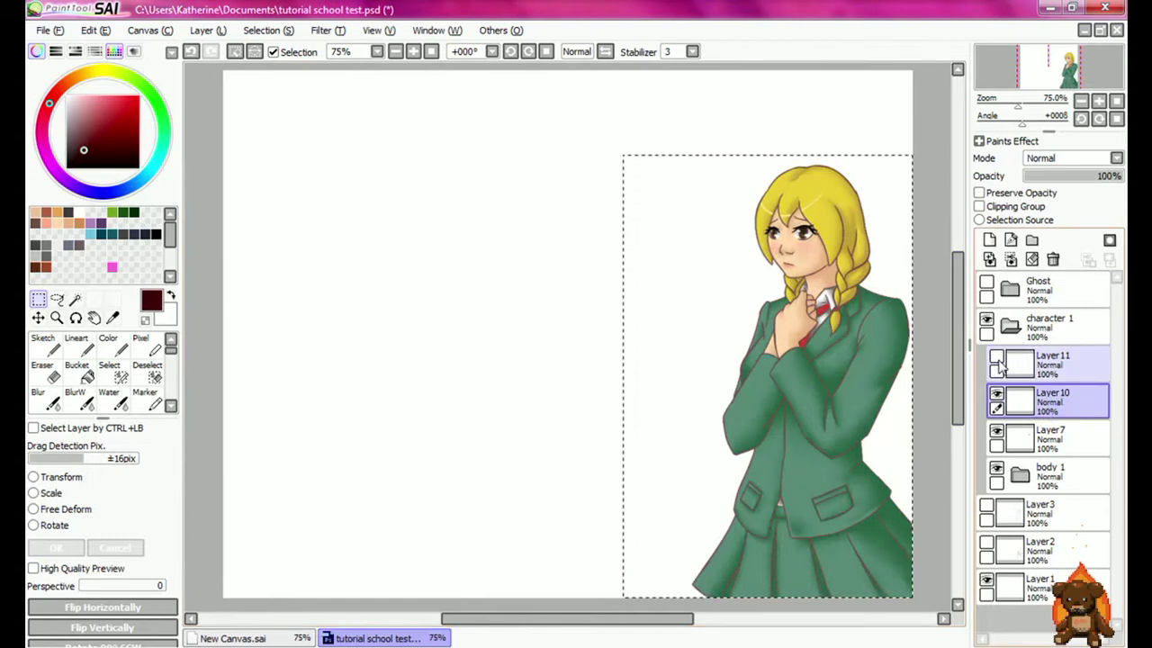
left_click(996, 396)
left_click(996, 396)
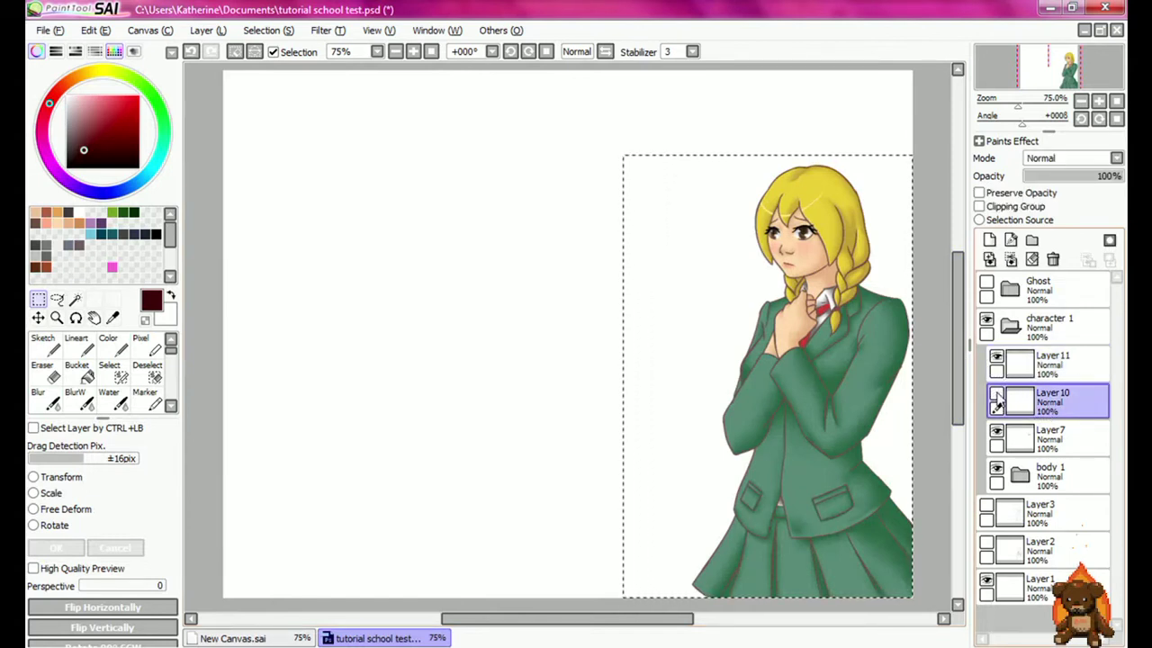
left_click(996, 400)
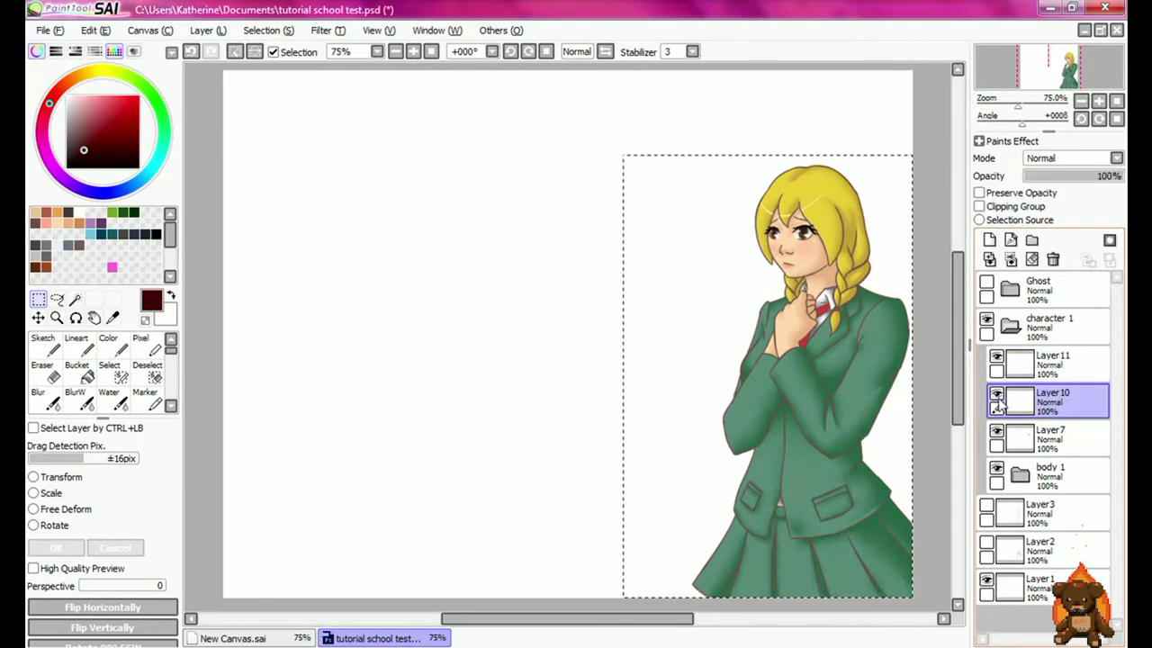
left_click(996, 435)
left_click(996, 435)
left_click(996, 436)
left_click(996, 436)
Step: Hide and show the body 1 folder and Layer7, ending with body 1 visible
left_click(996, 469)
left_click(996, 469)
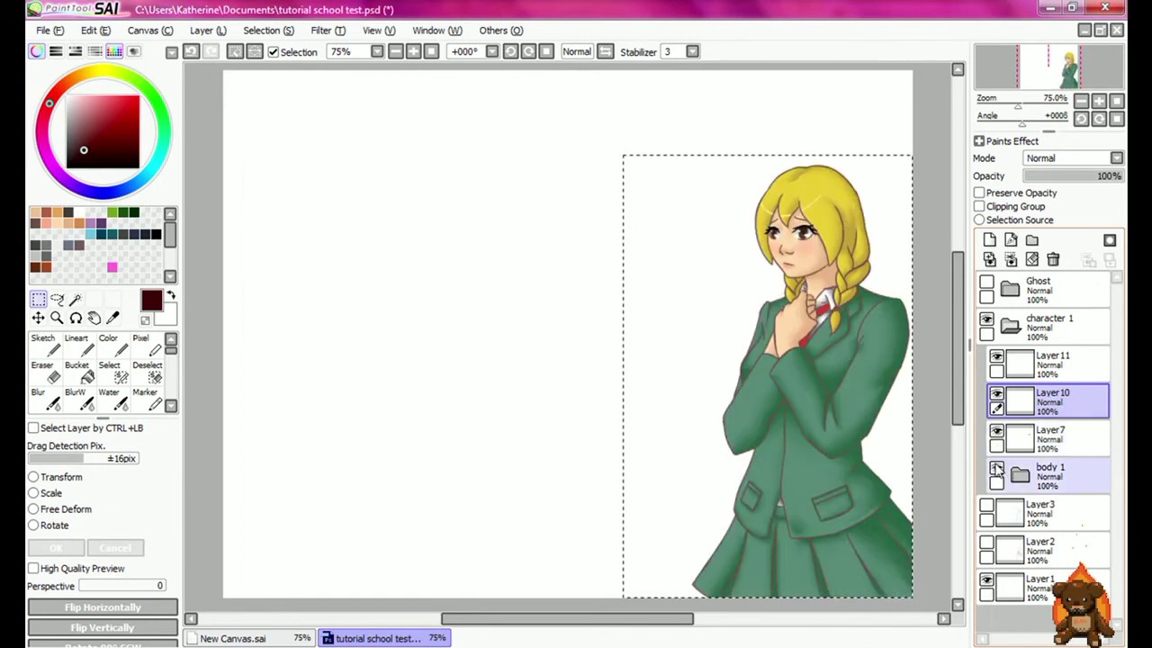
left_click(997, 469)
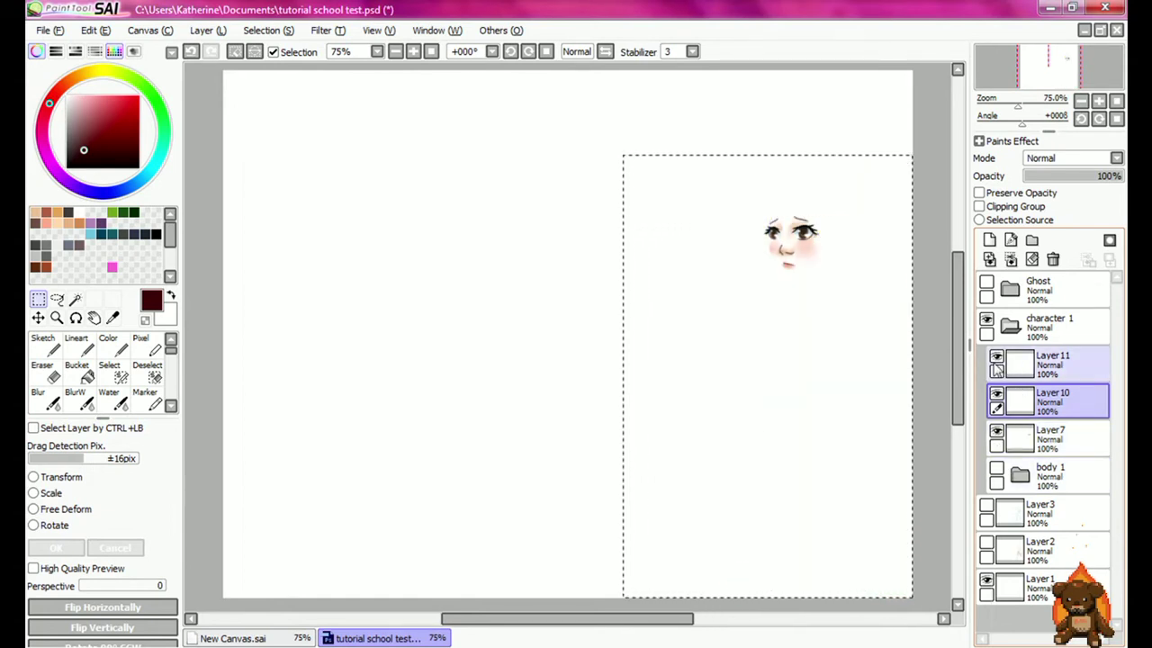
left_click(996, 433)
left_click(996, 433)
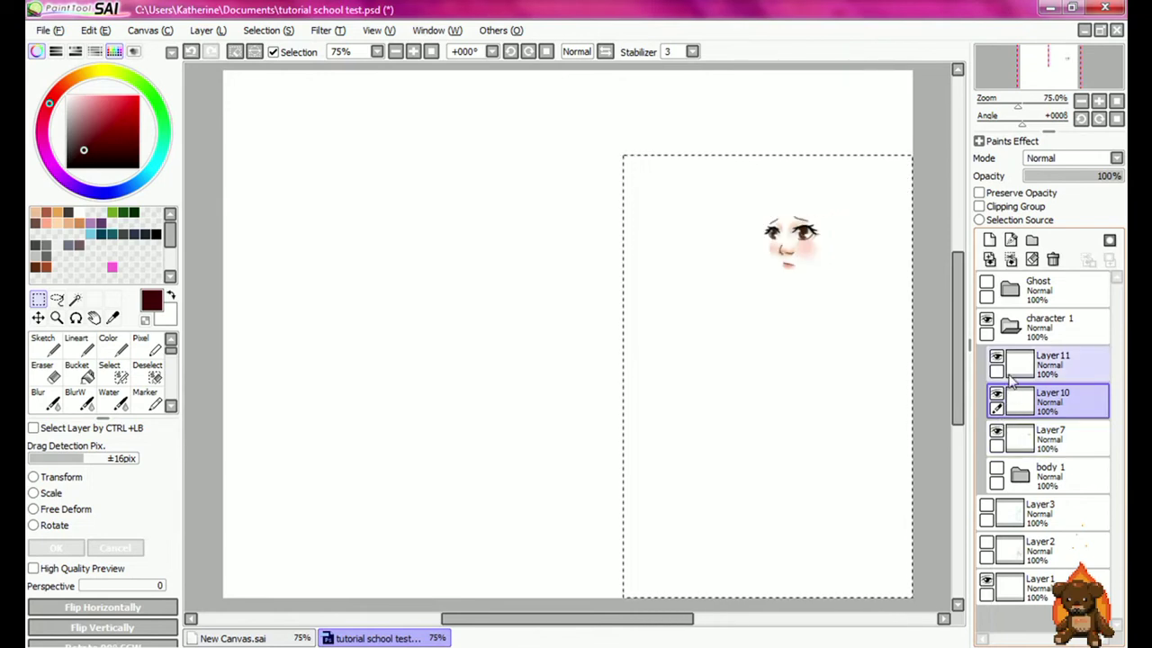
left_click(997, 469)
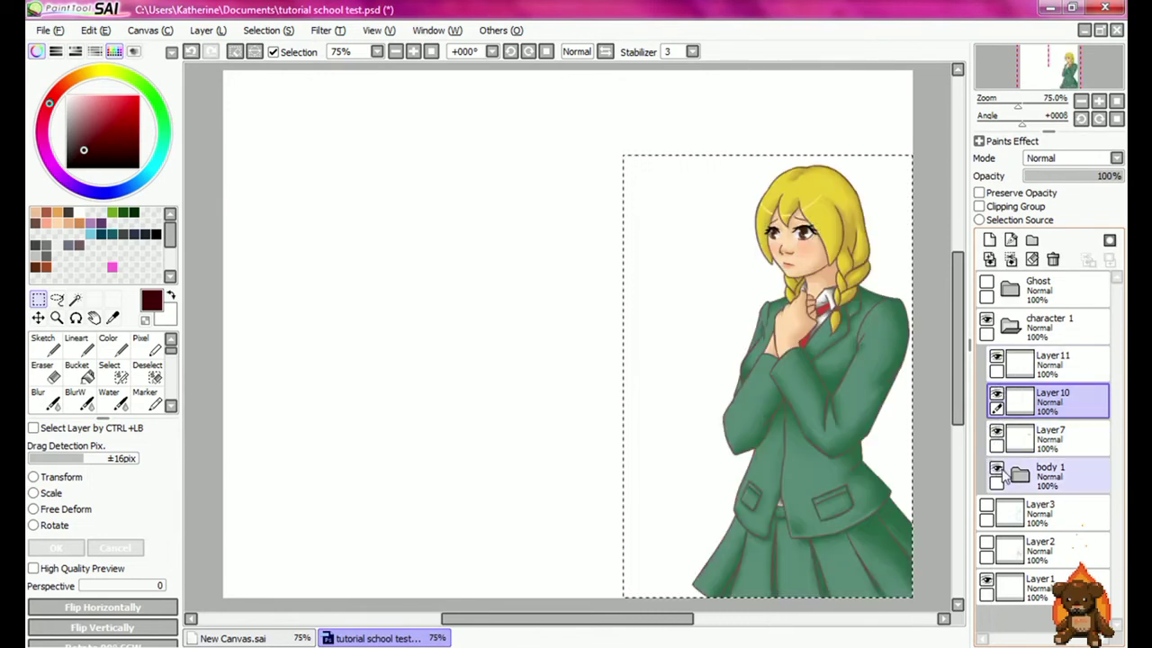
Step: Expand the body 1 group and make Layer4 the working layer
left_click(1020, 475)
left_click(1053, 543)
left_click(1058, 578)
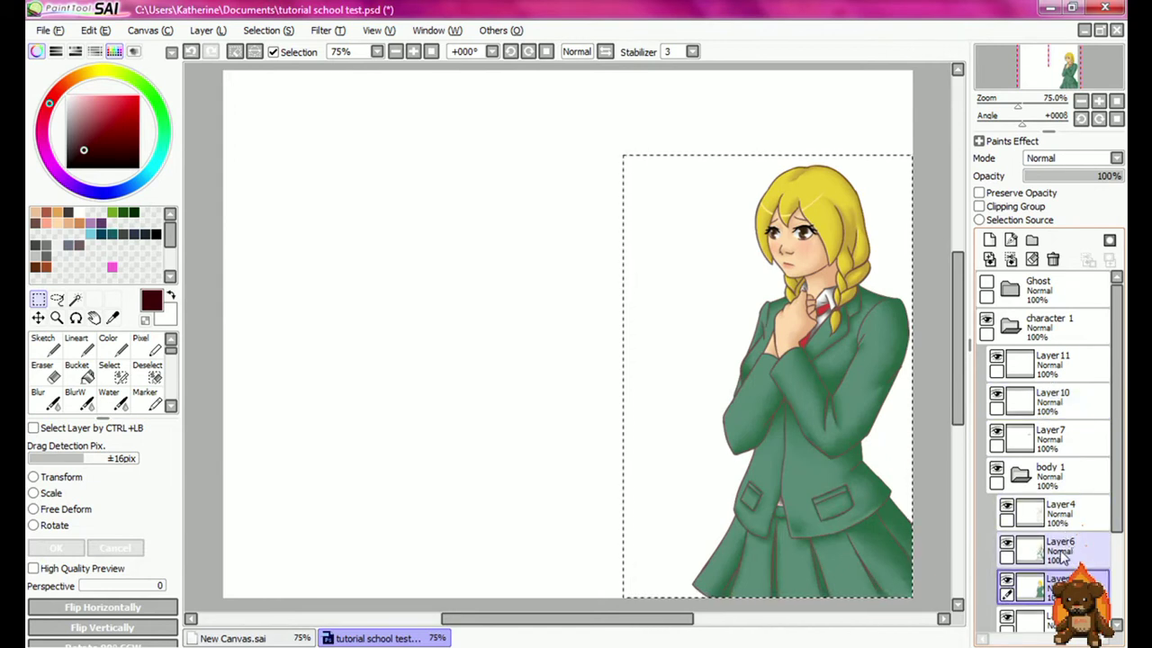
left_click(1061, 551)
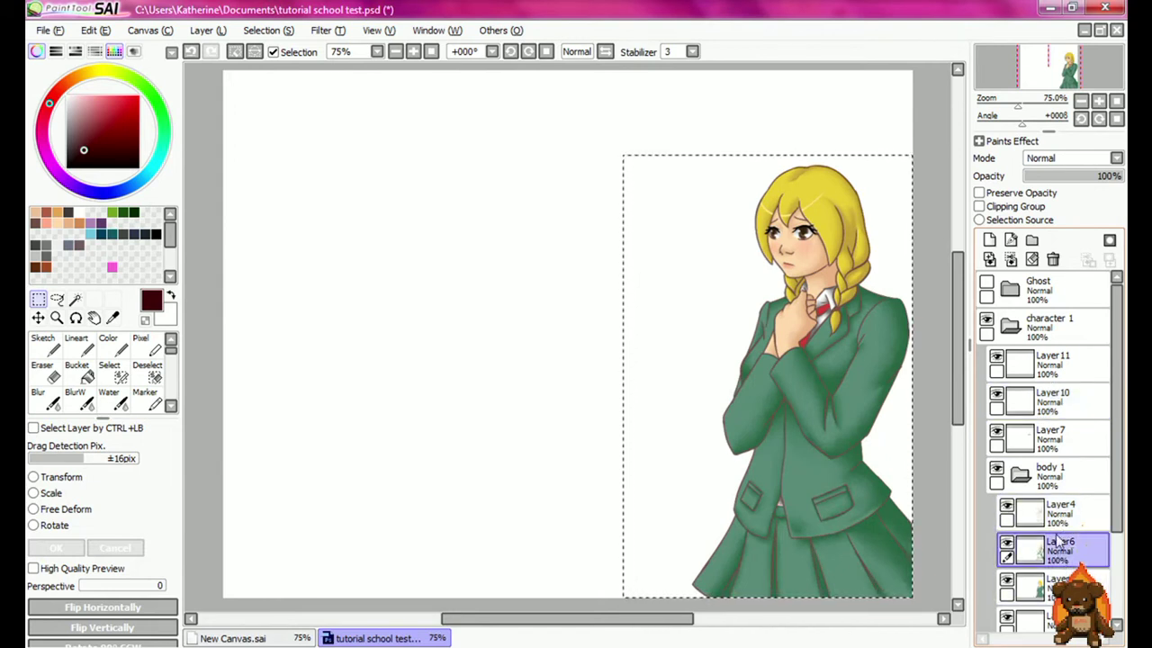
left_click(1059, 515)
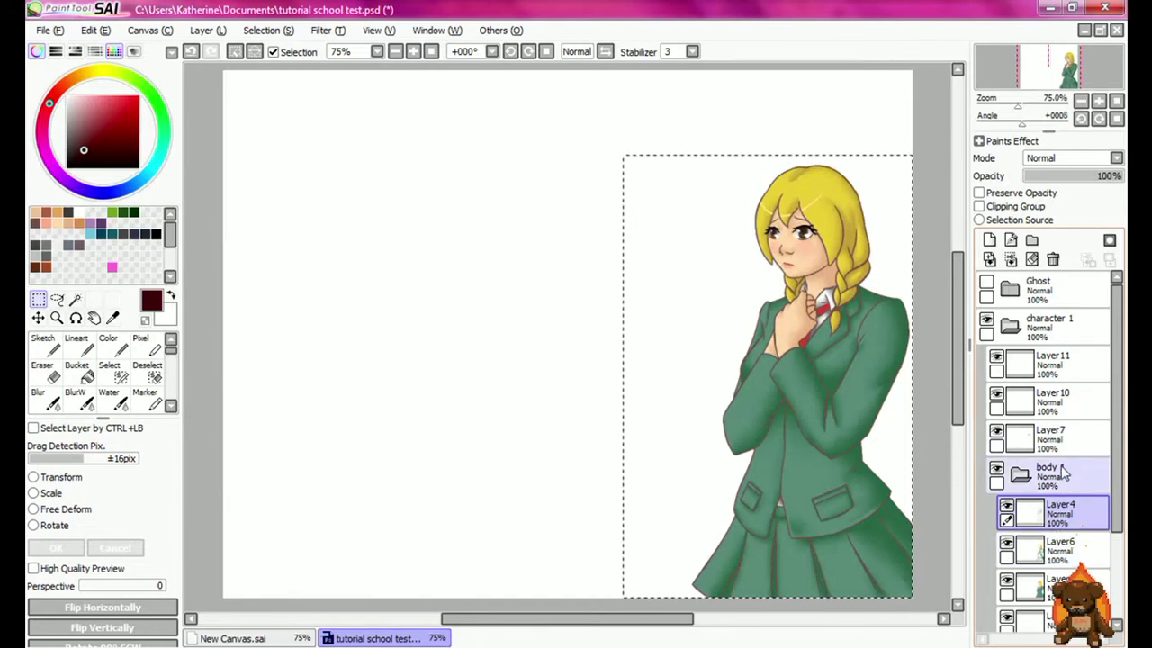
Step: Deselect, then select the character from her head down to the canvas's bottom-right corner
key("ctrl+d")
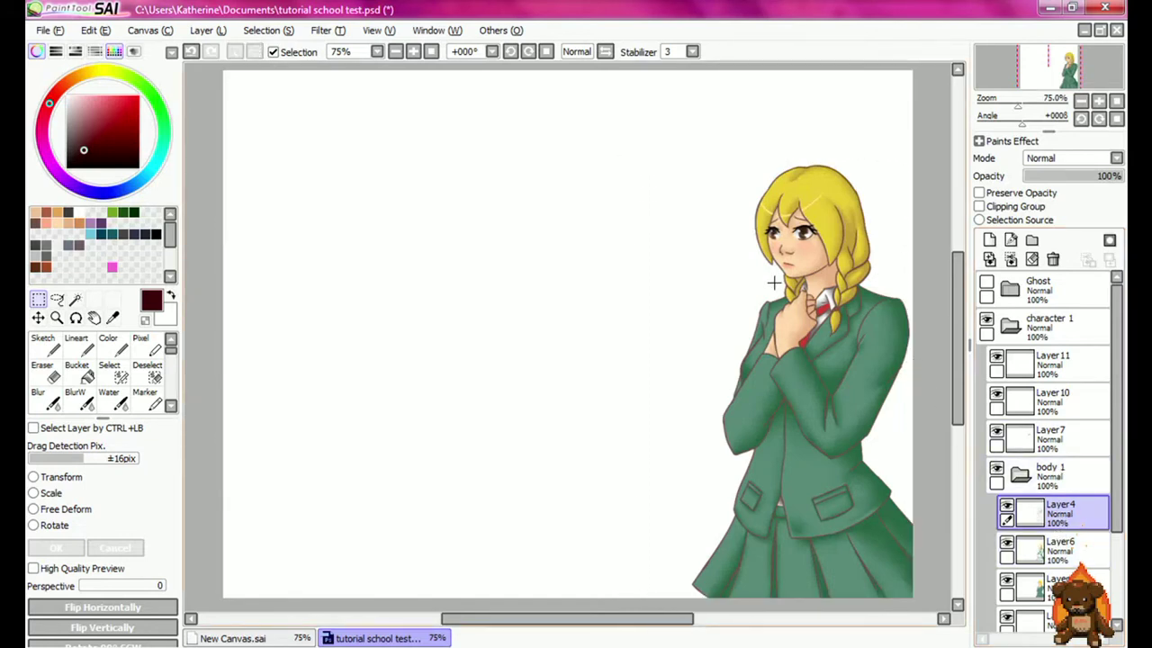
left_click_drag(609, 149, 945, 600)
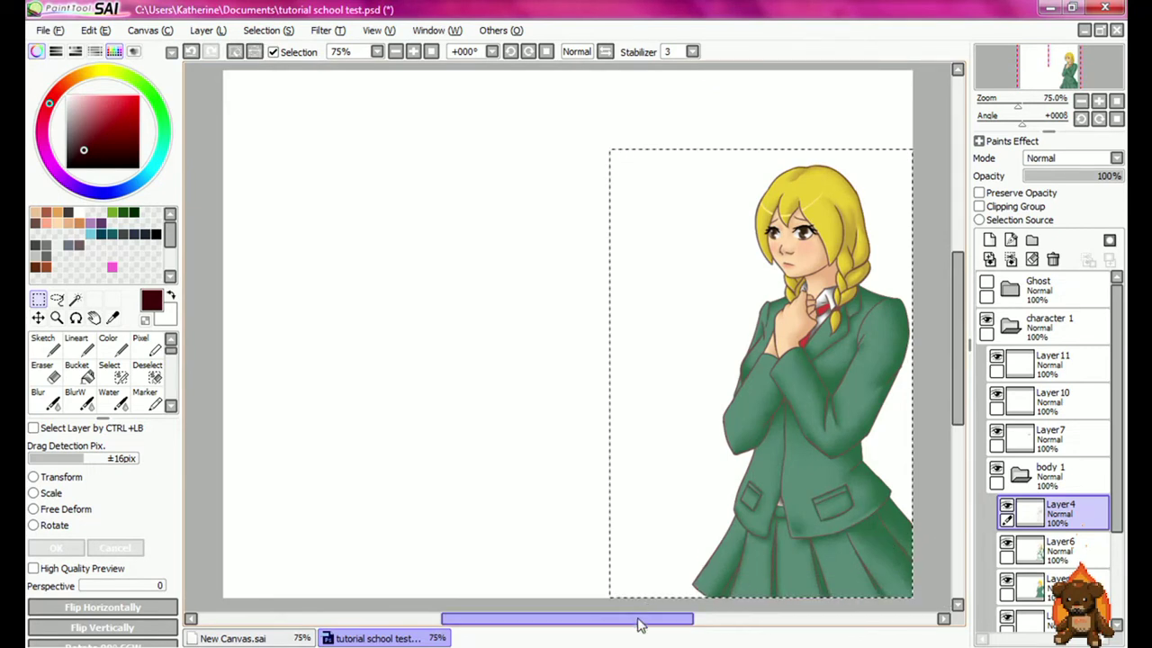
left_click_drag(688, 619, 642, 630)
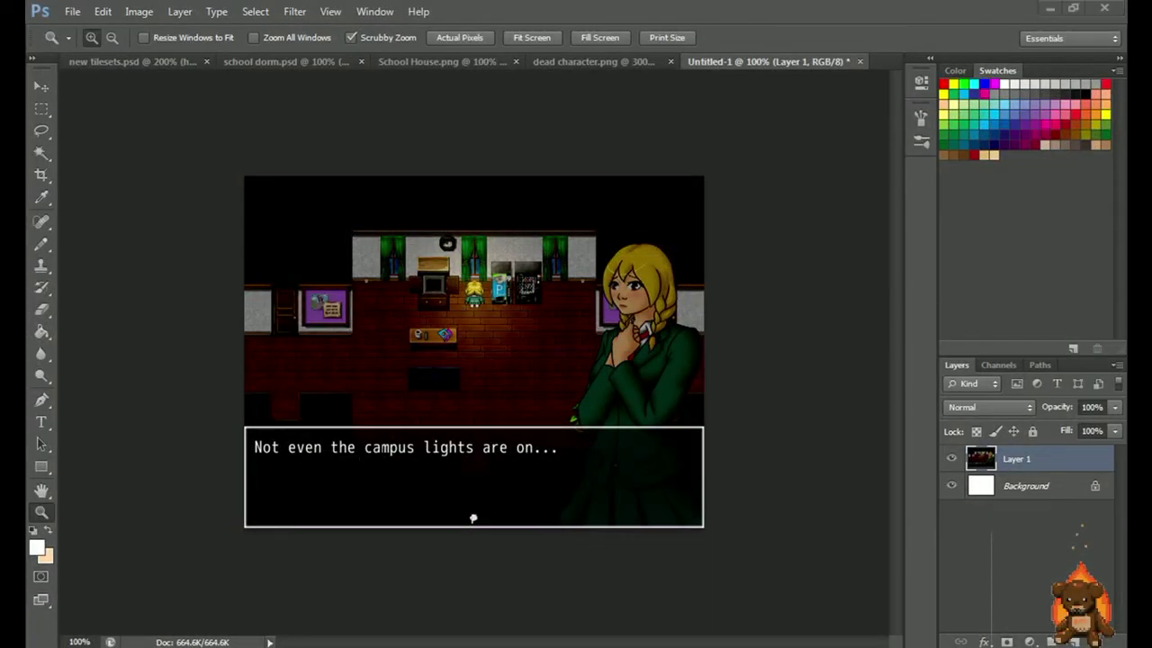
Step: Bring the Documents window forward and return to Photoshop with tutorial school test.psd open
mouse_move(1062, 3)
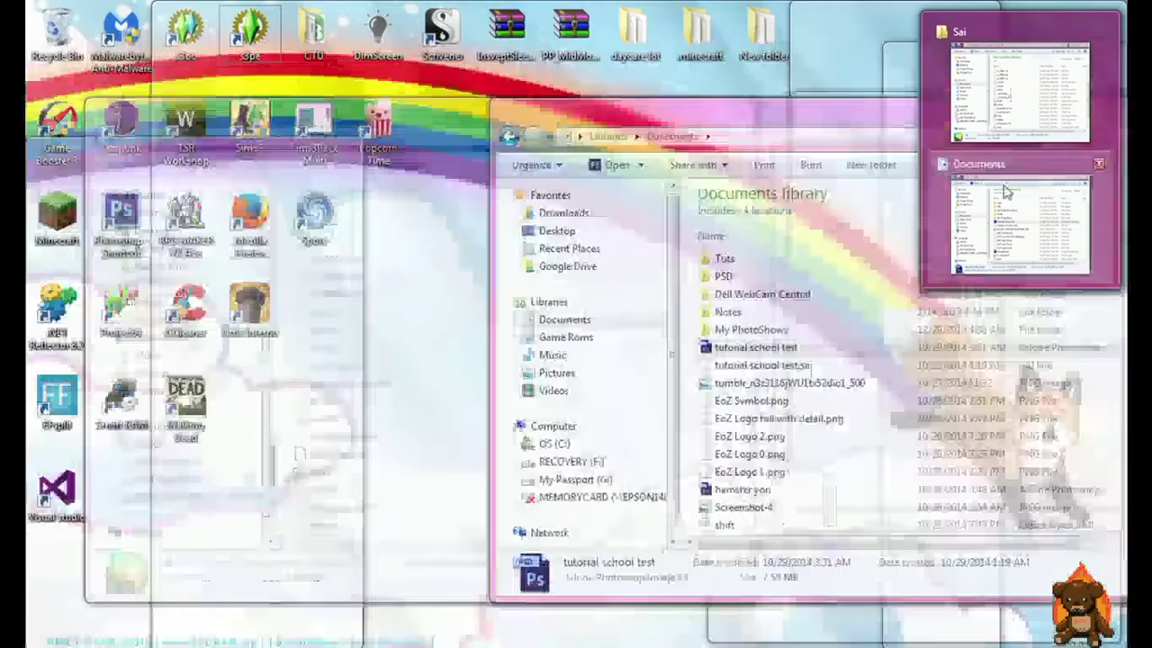
left_click(1017, 216)
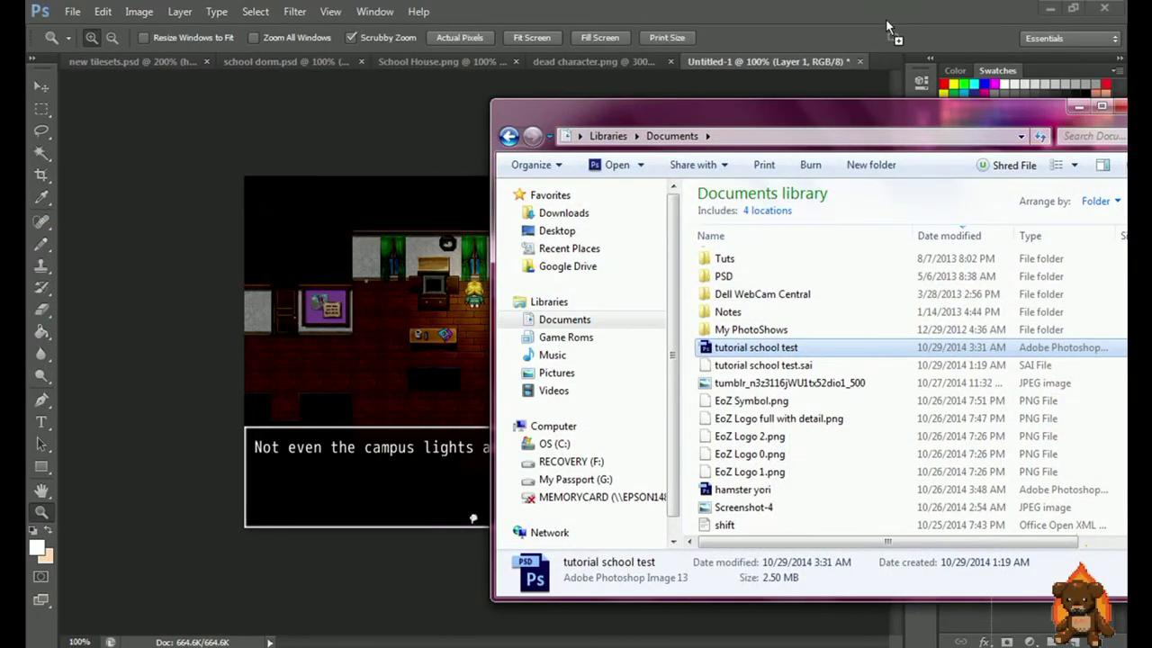
left_click(894, 38)
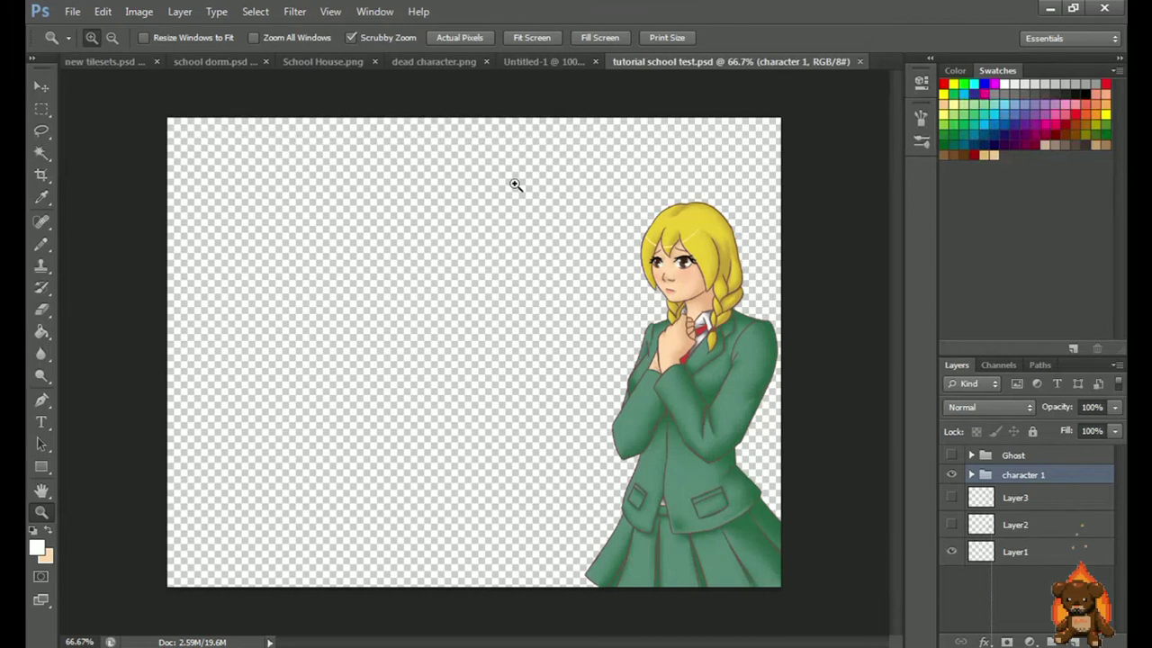
key("m")
left_click_drag(510, 178, 830, 608)
key("ctrl+t")
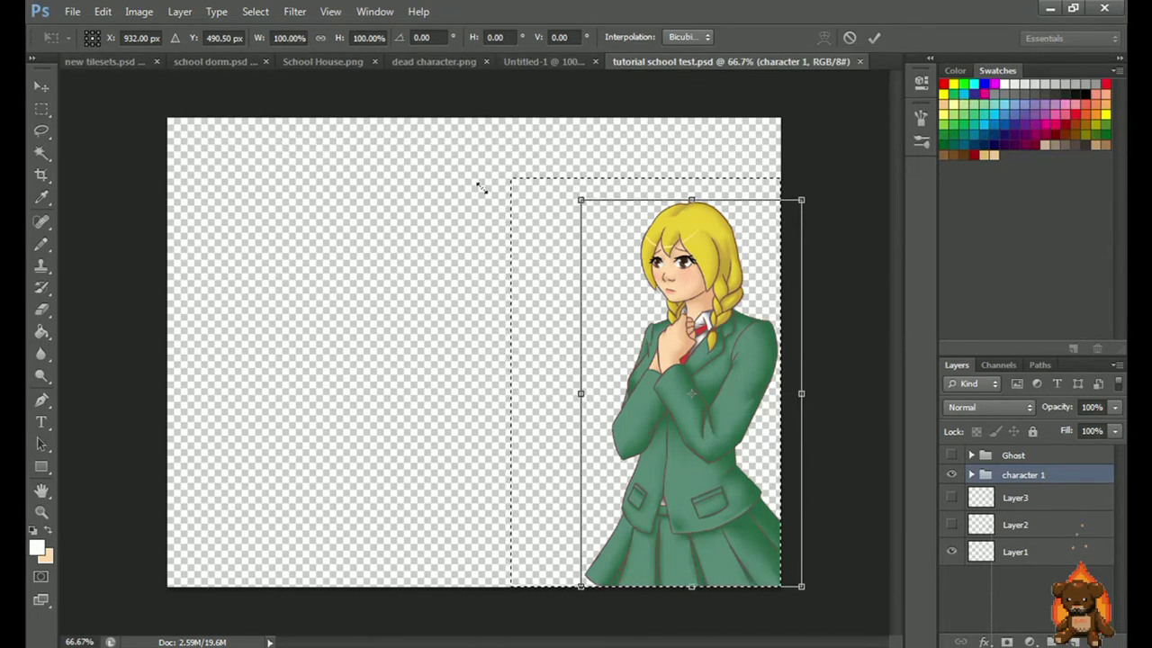
left_click_drag(584, 201, 616, 270)
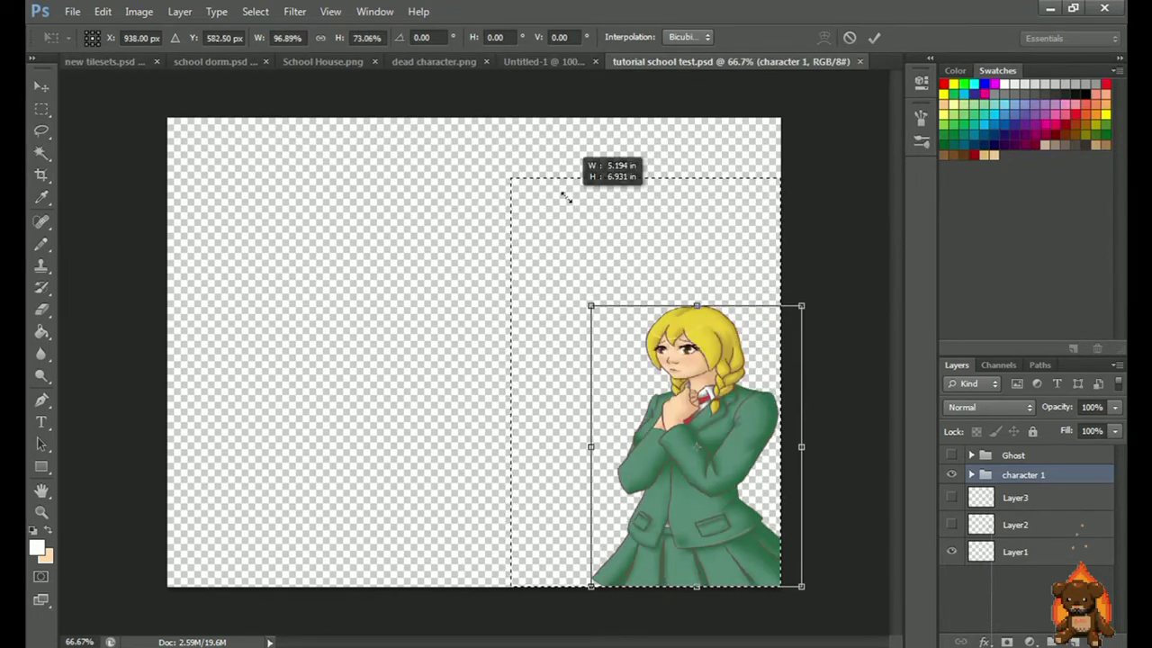
left_click_drag(565, 196, 503, 200)
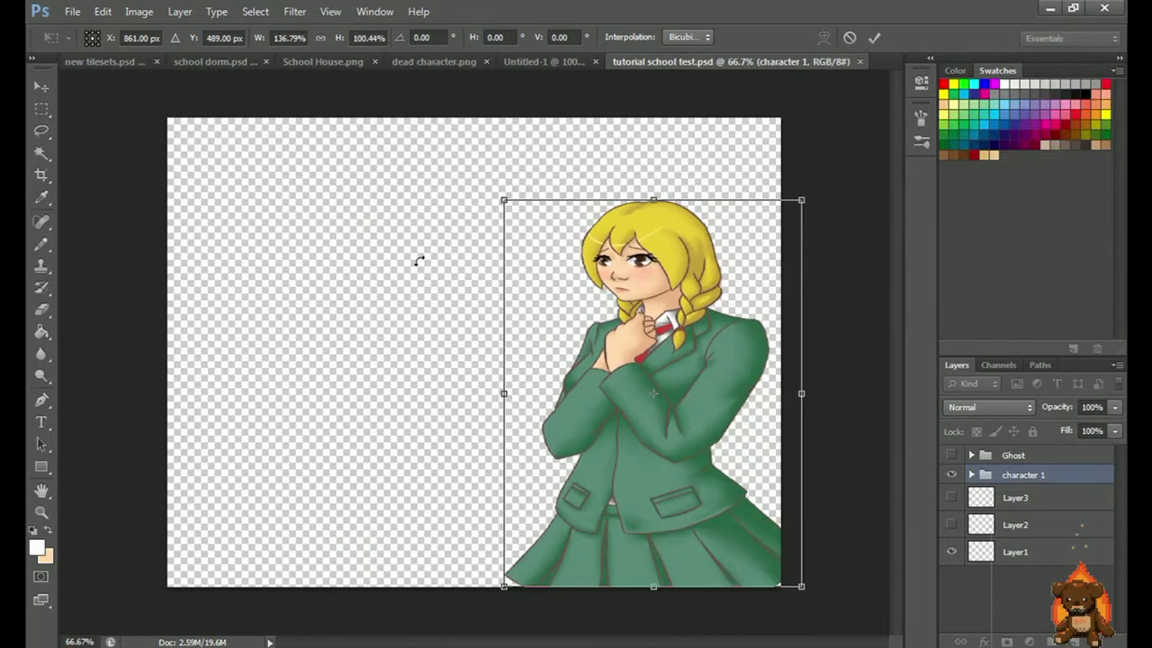
key("ctrl+z")
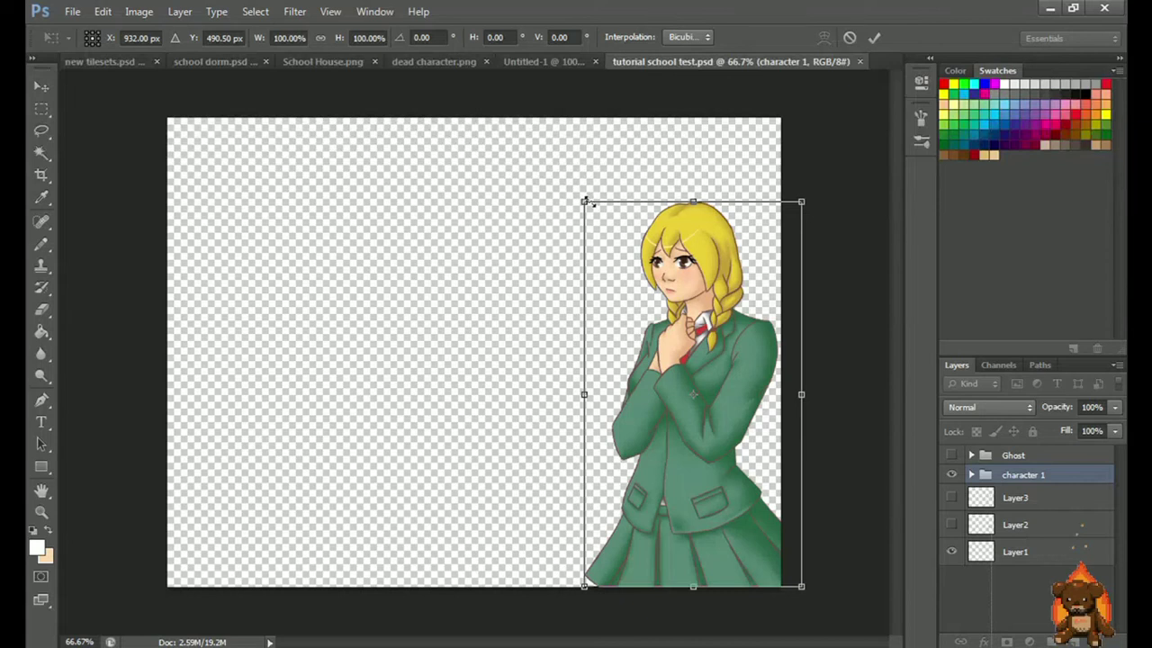
left_click_drag(587, 202, 520, 278)
key("ctrl+z")
left_click(850, 37)
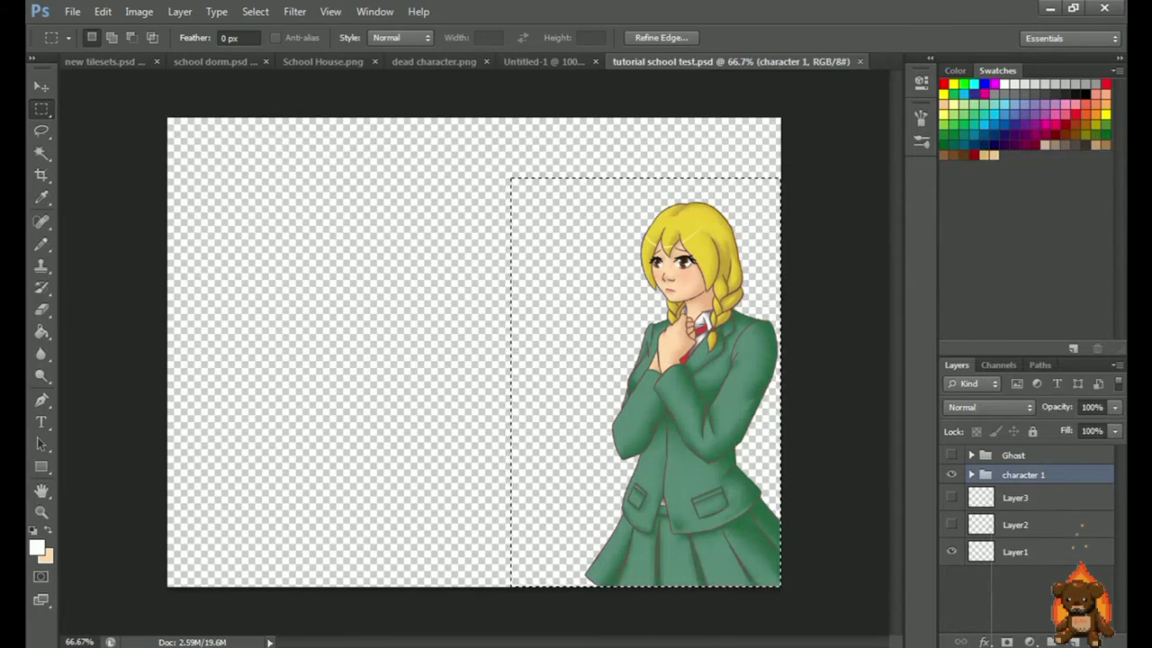
Step: Deselect, then in Image Size choose Bicubic Sharper and change width 1088 to 544
left_click(725, 151)
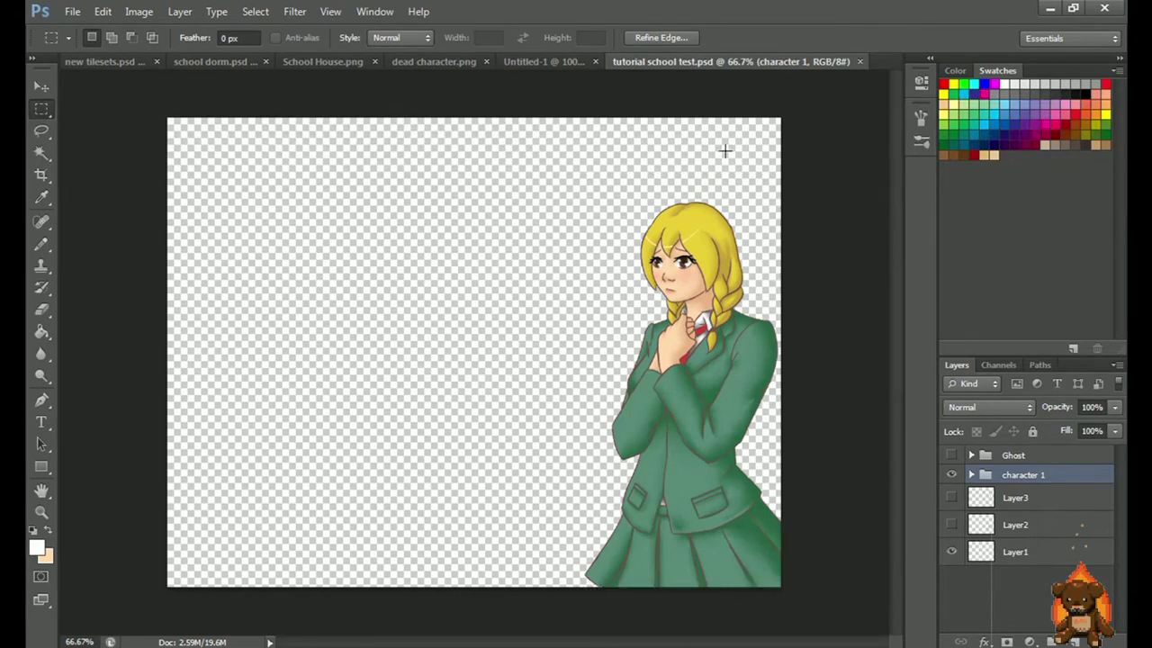
left_click(139, 12)
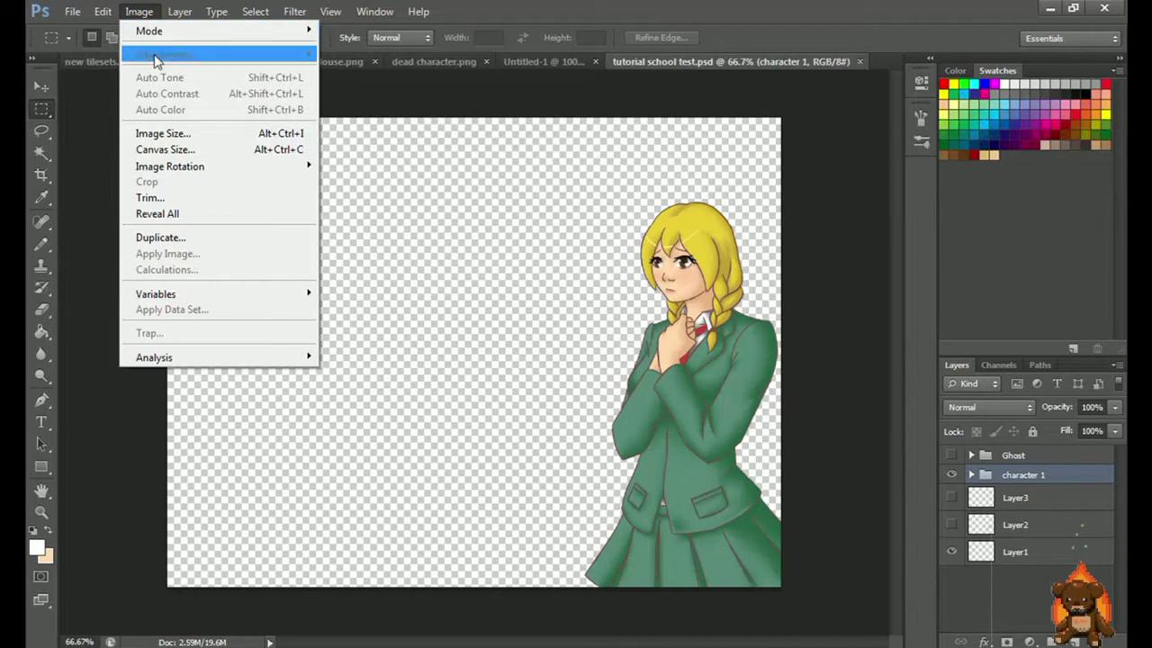
left_click(173, 133)
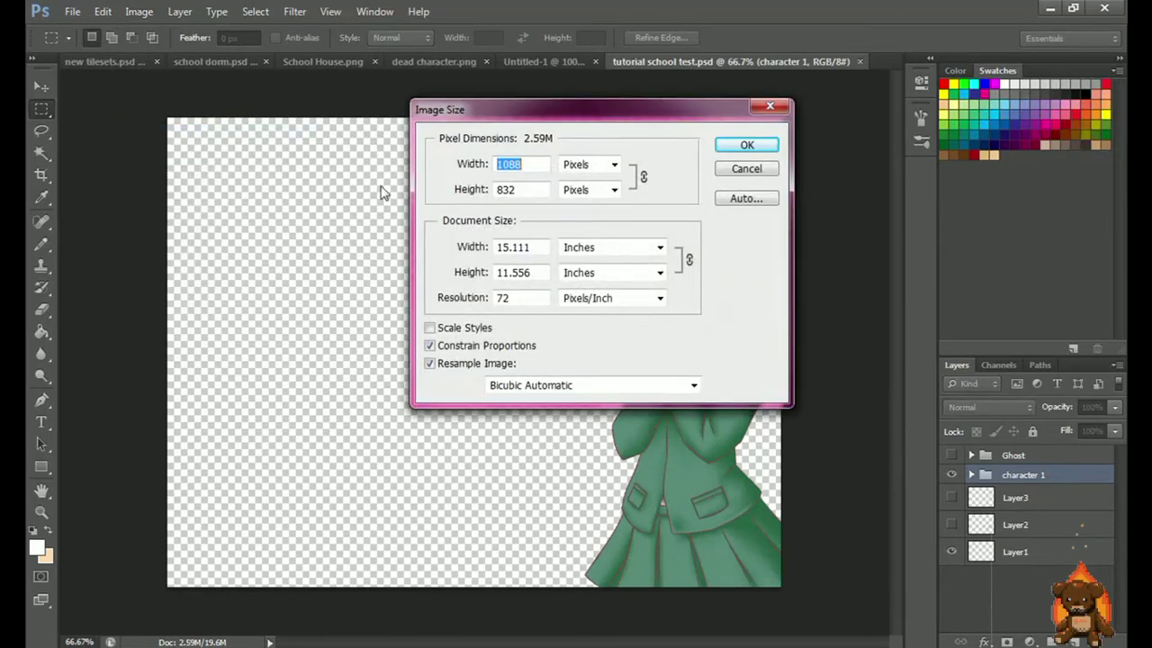
left_click(539, 384)
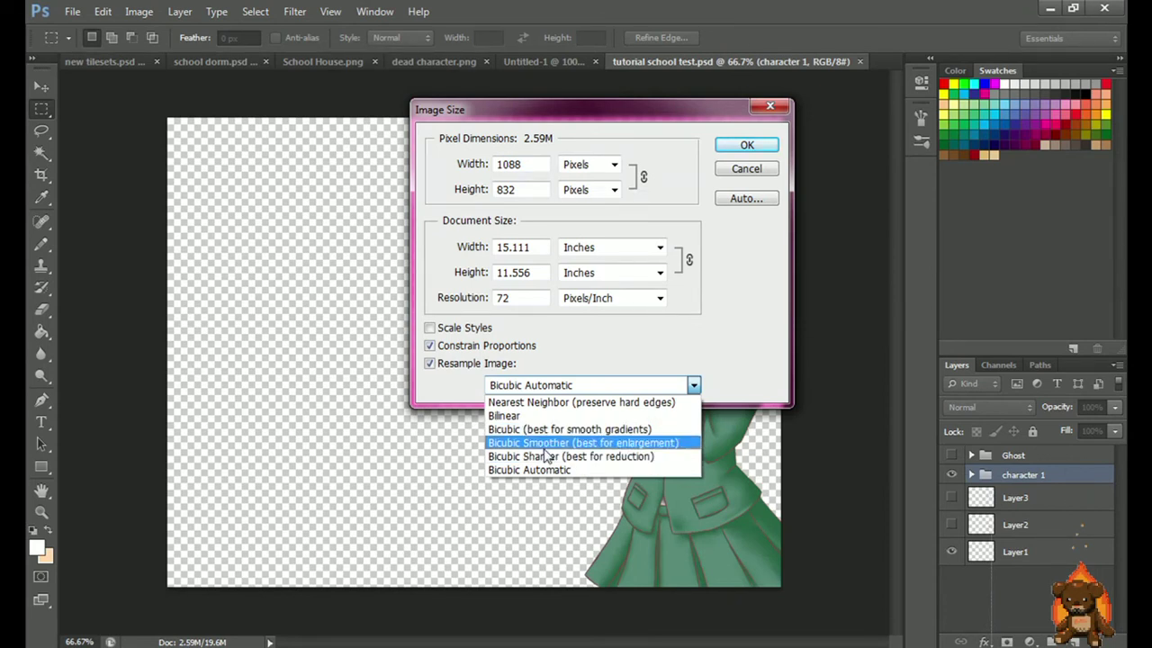
left_click(601, 456)
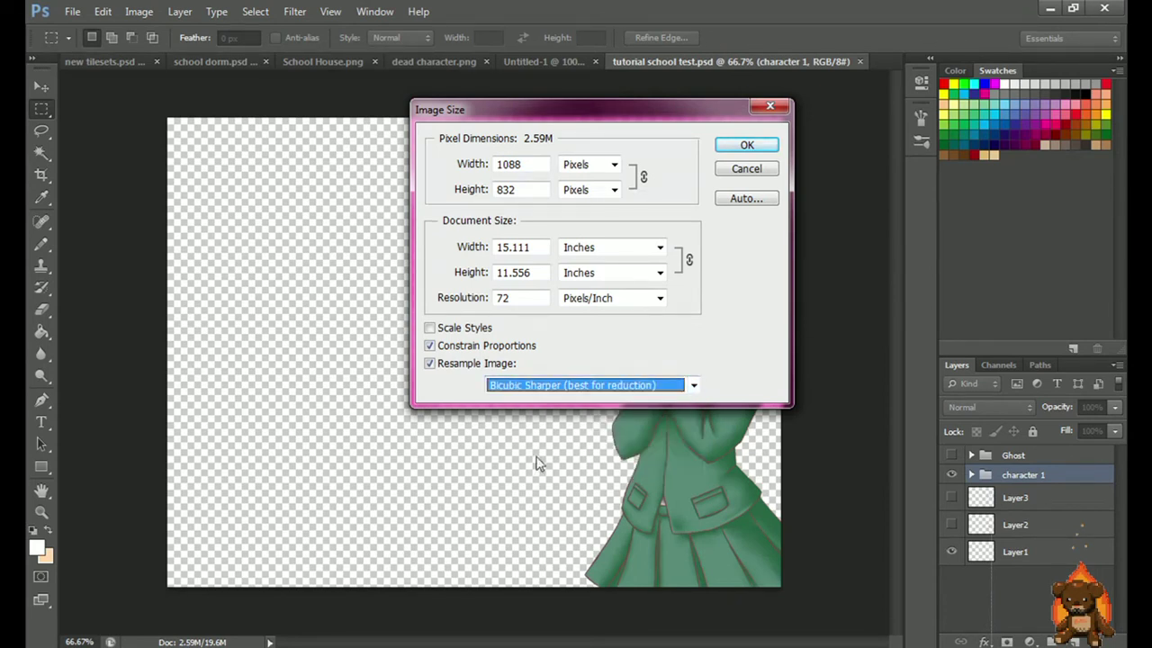
left_click(528, 166)
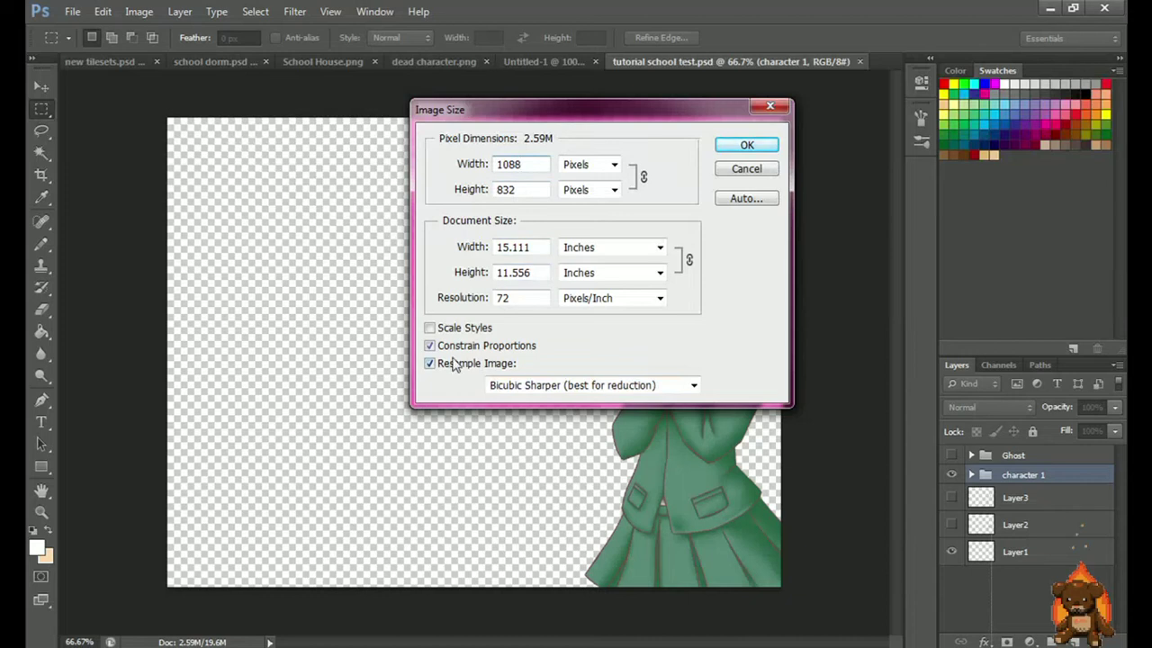
left_click_drag(536, 167, 489, 168)
type("544")
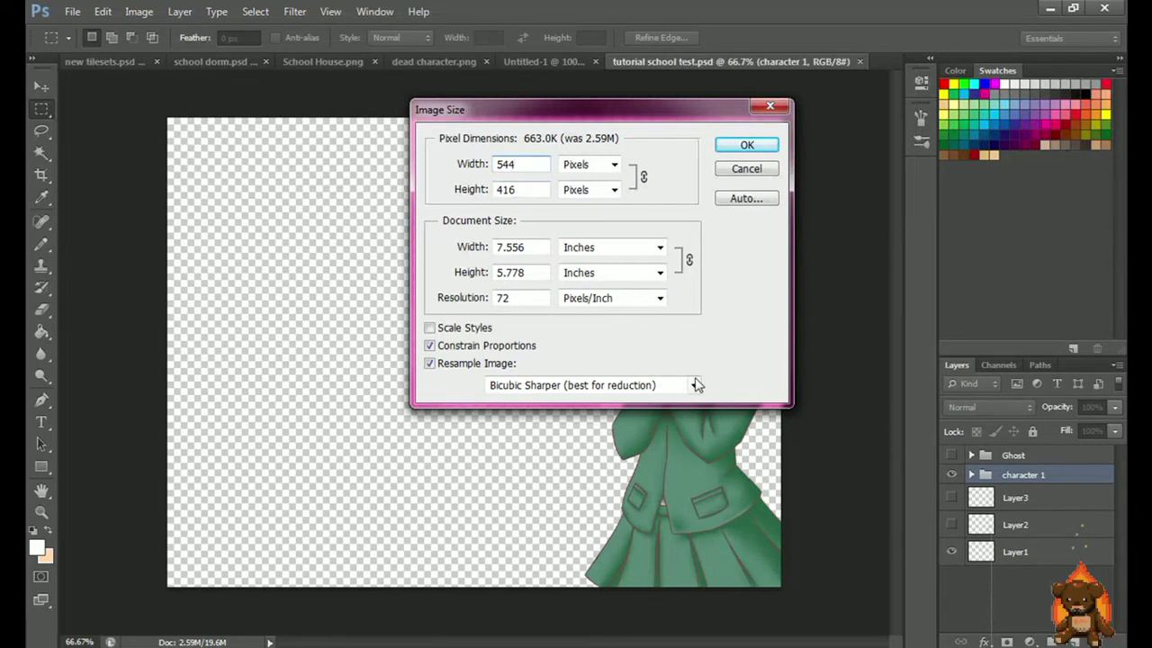
Step: Apply the 544 × 416 resize, view it at 100% and save, undoing and redoing the resize
left_click(748, 147)
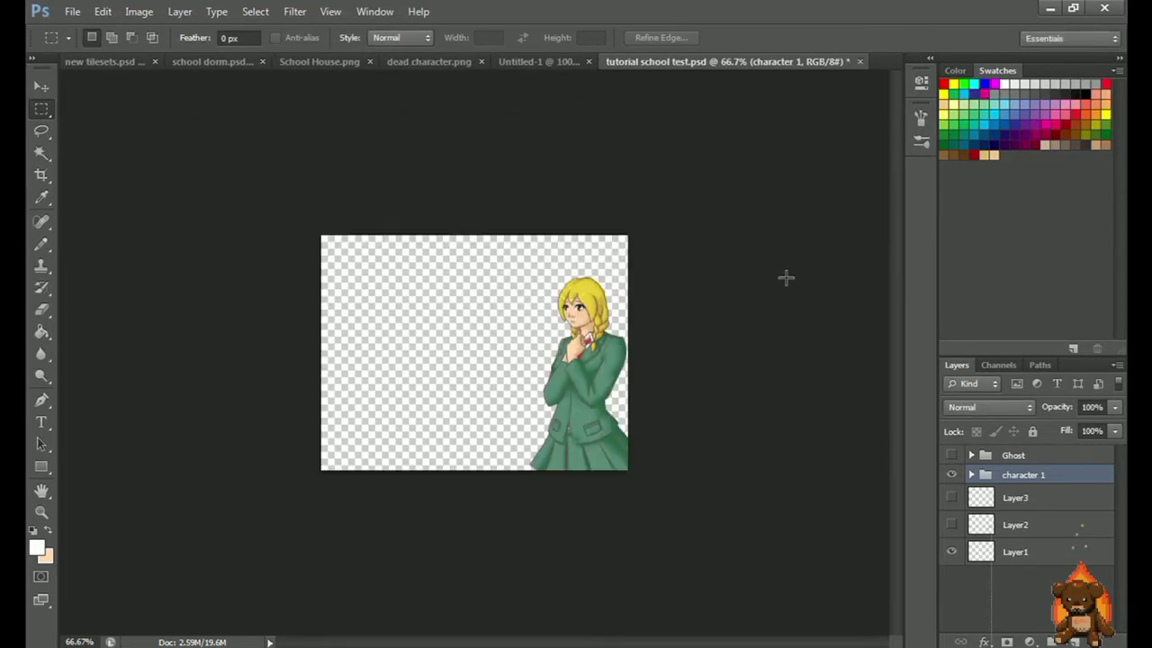
key("z")
left_click(607, 335)
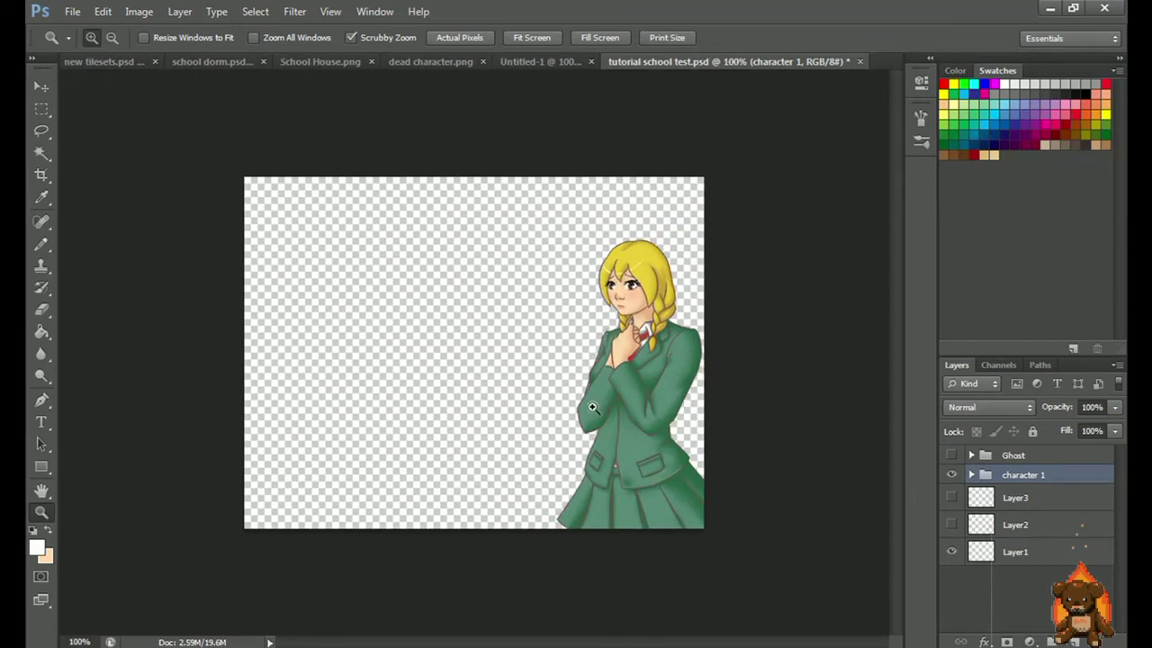
key("ctrl+s")
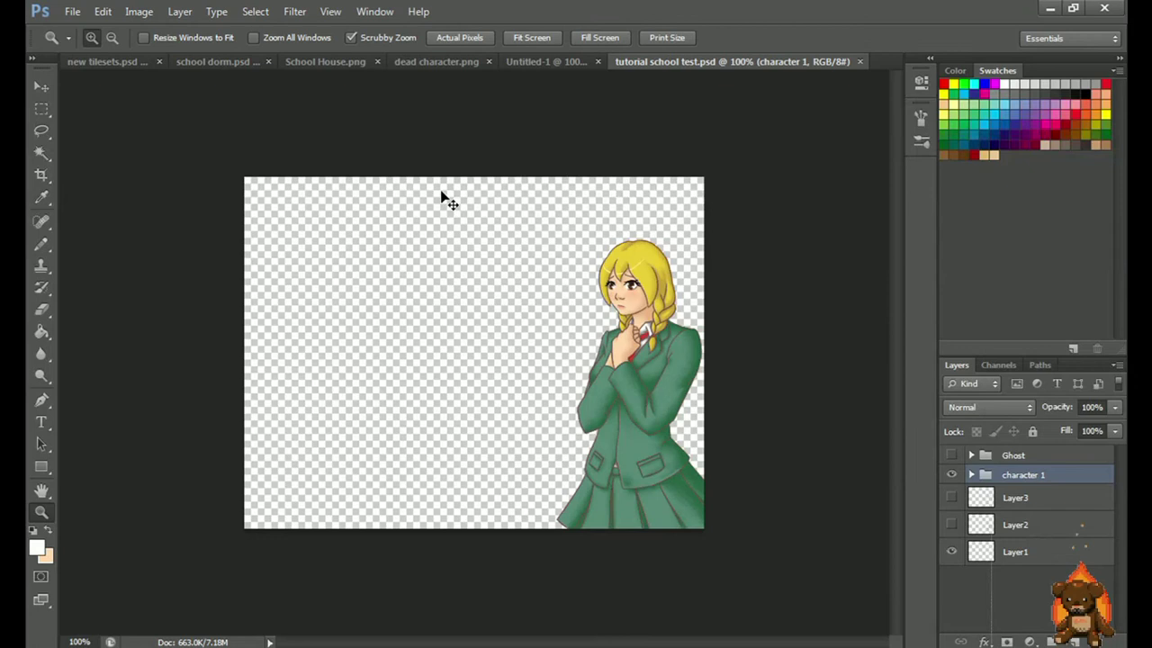
key("ctrl+z")
key("ctrl+s")
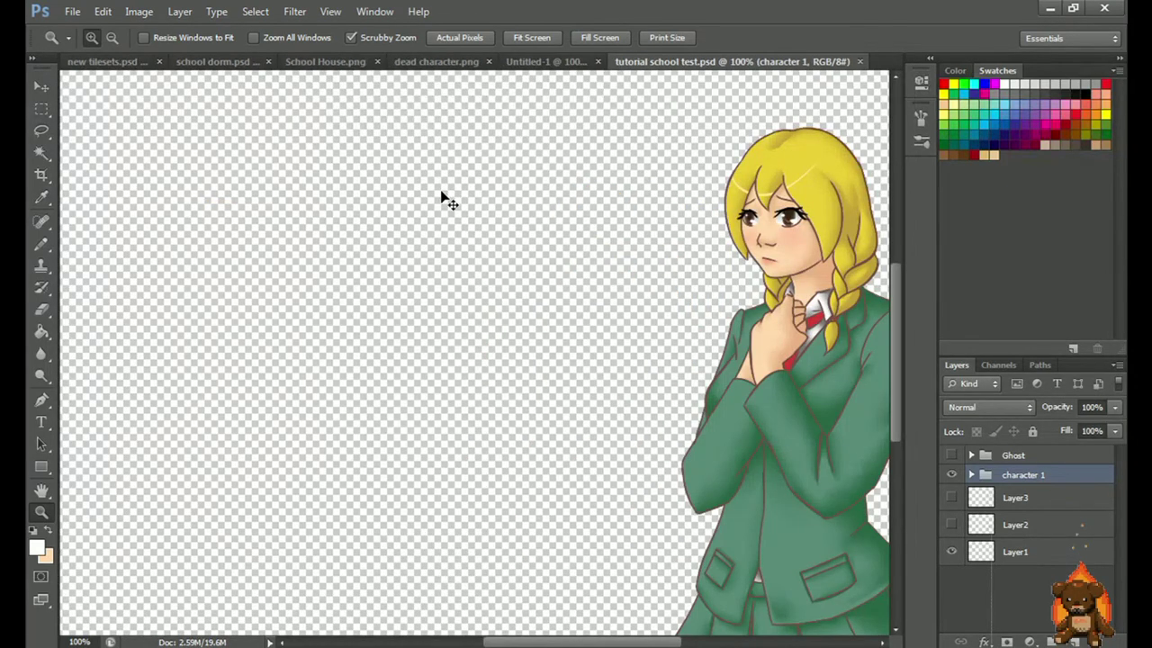
key("ctrl+z")
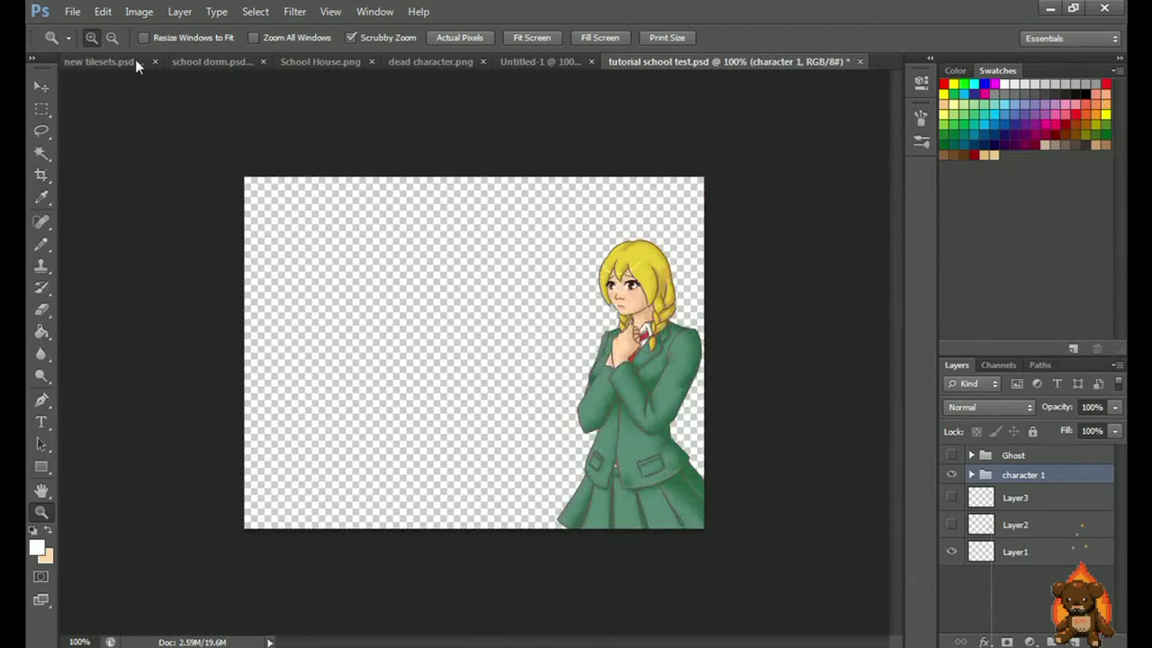
Step: Begin a Save As with PNG format, reposition the dialog, then cancel it
key("ctrl+shift+s")
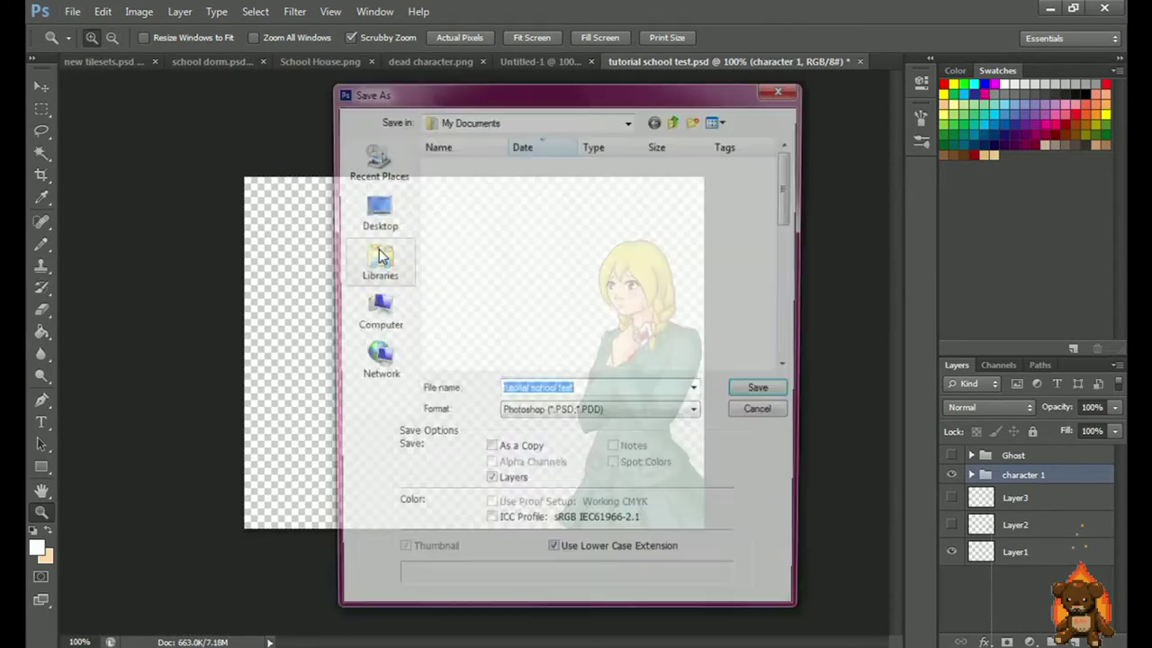
left_click(543, 418)
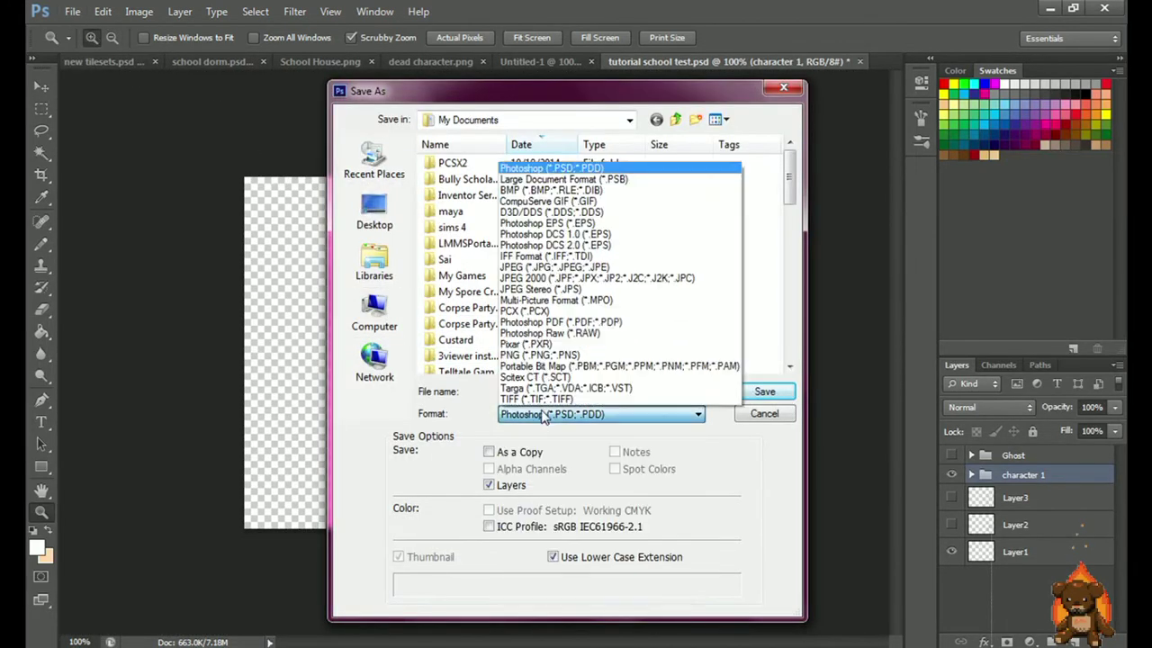
left_click(533, 357)
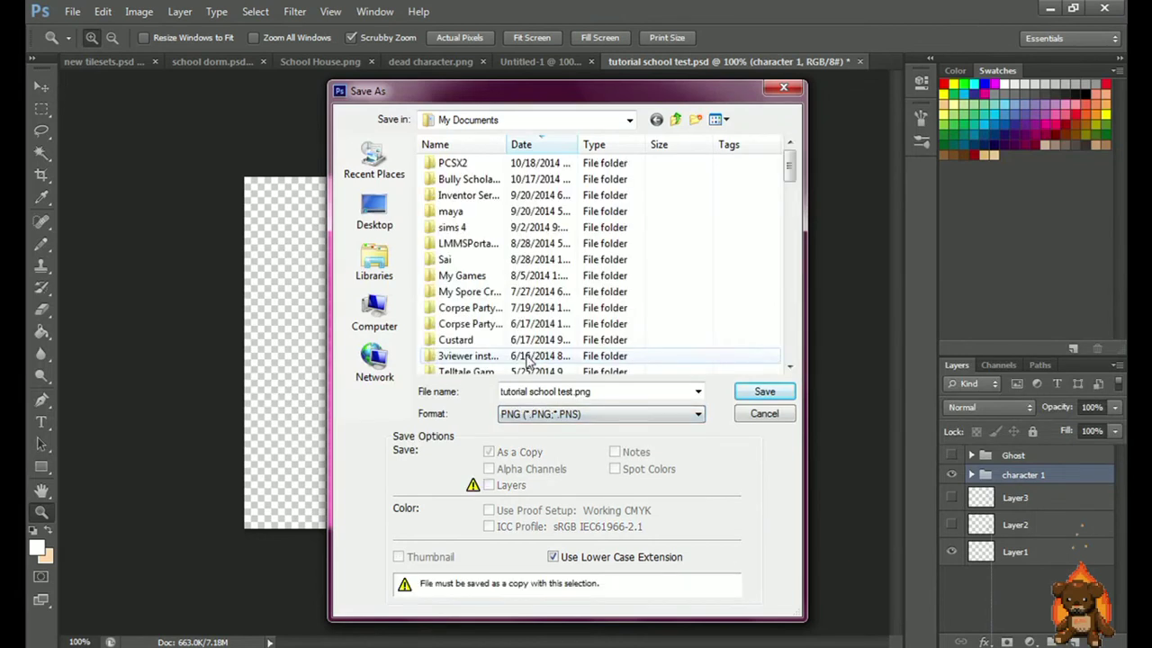
left_click_drag(789, 167, 803, 260)
left_click_drag(610, 95, 794, 86)
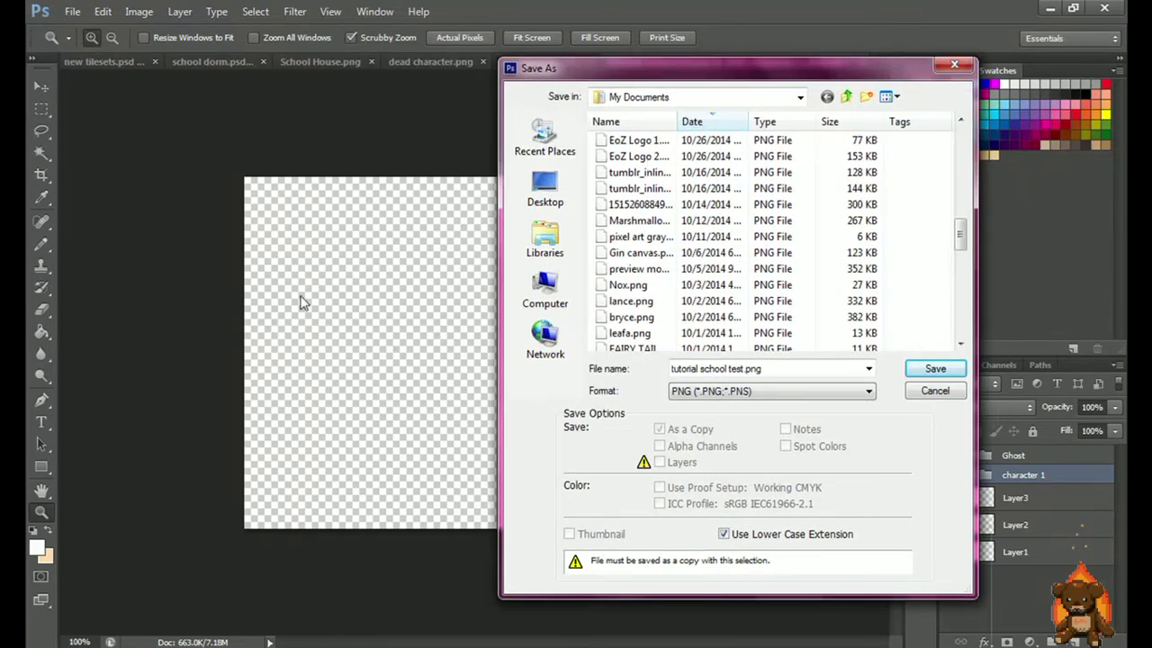
left_click_drag(723, 87, 606, 95)
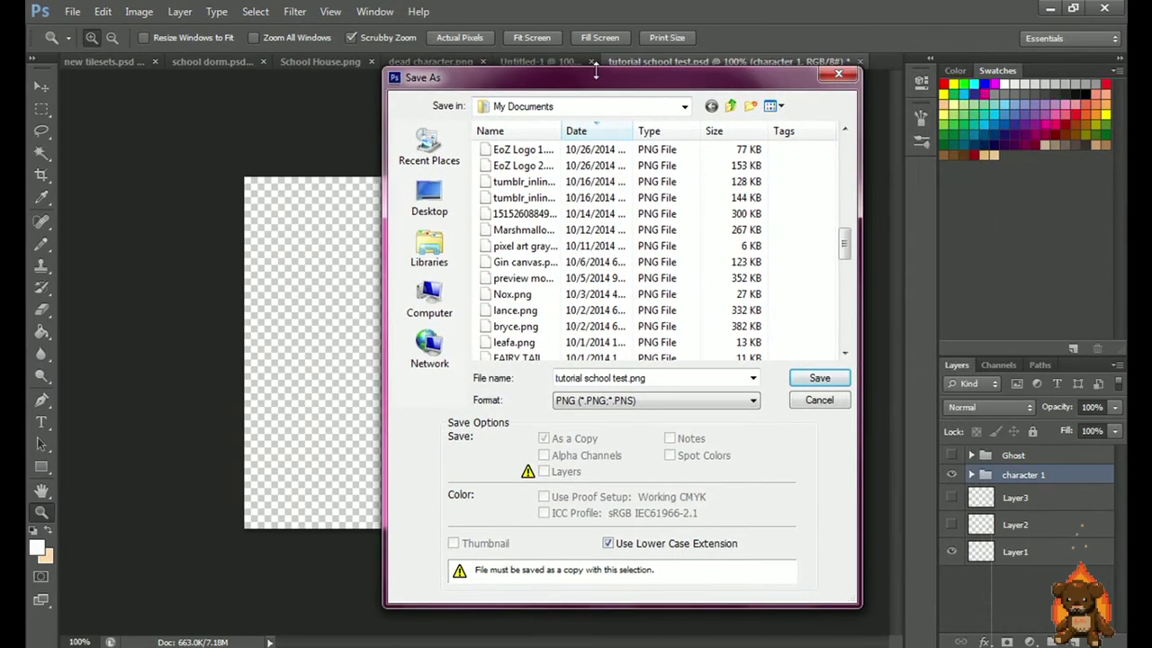
left_click(819, 401)
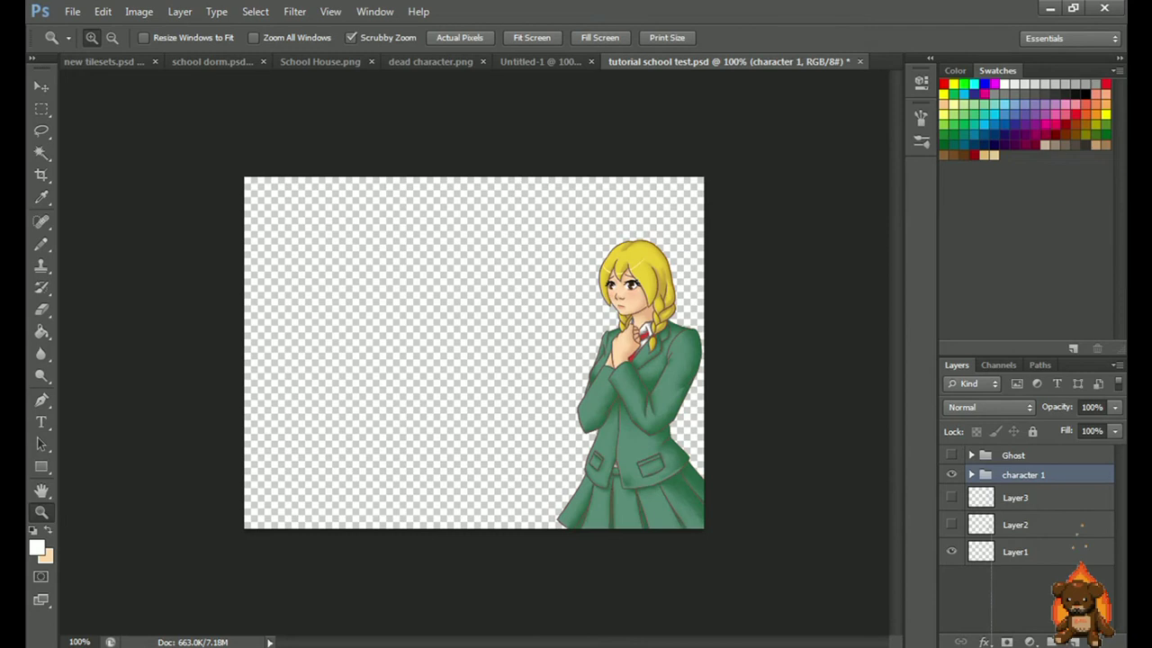
left_click(1049, 324)
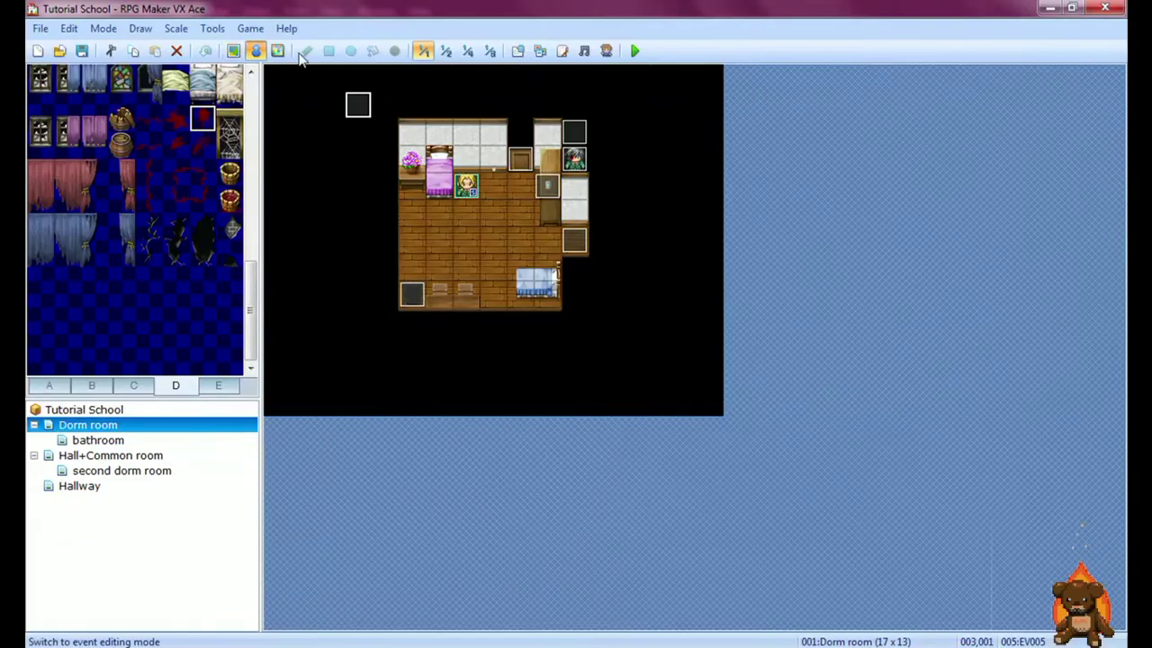
left_click(251, 28)
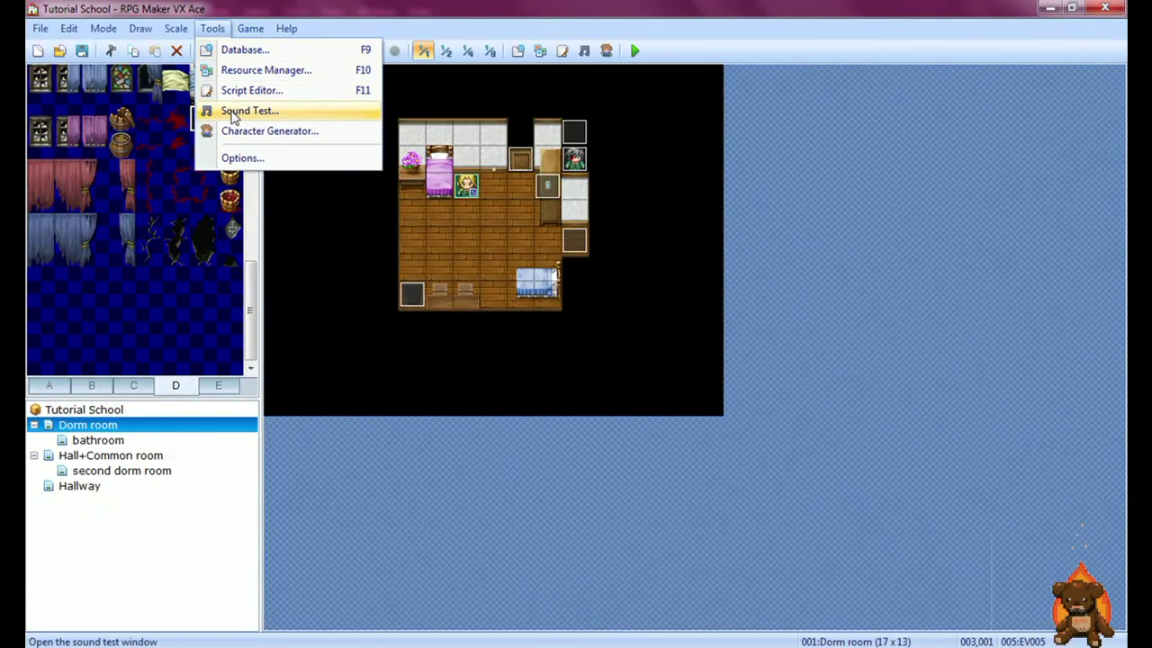
left_click(238, 71)
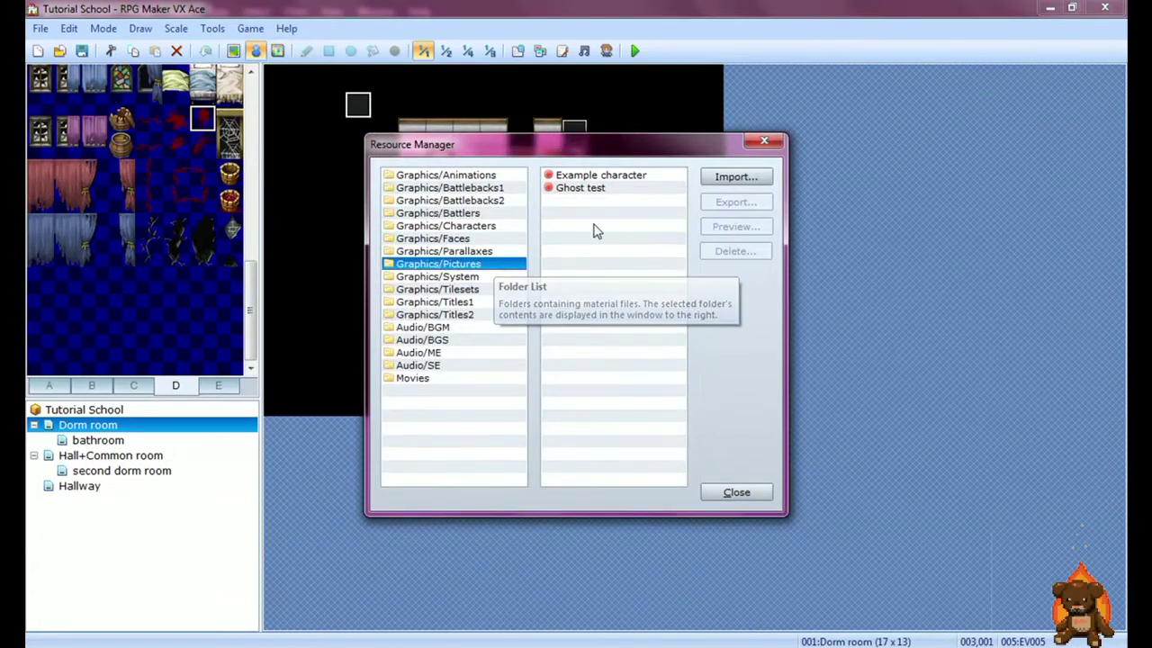
left_click(619, 178)
left_click(735, 227)
left_click(809, 120)
left_click(645, 188)
left_click(739, 229)
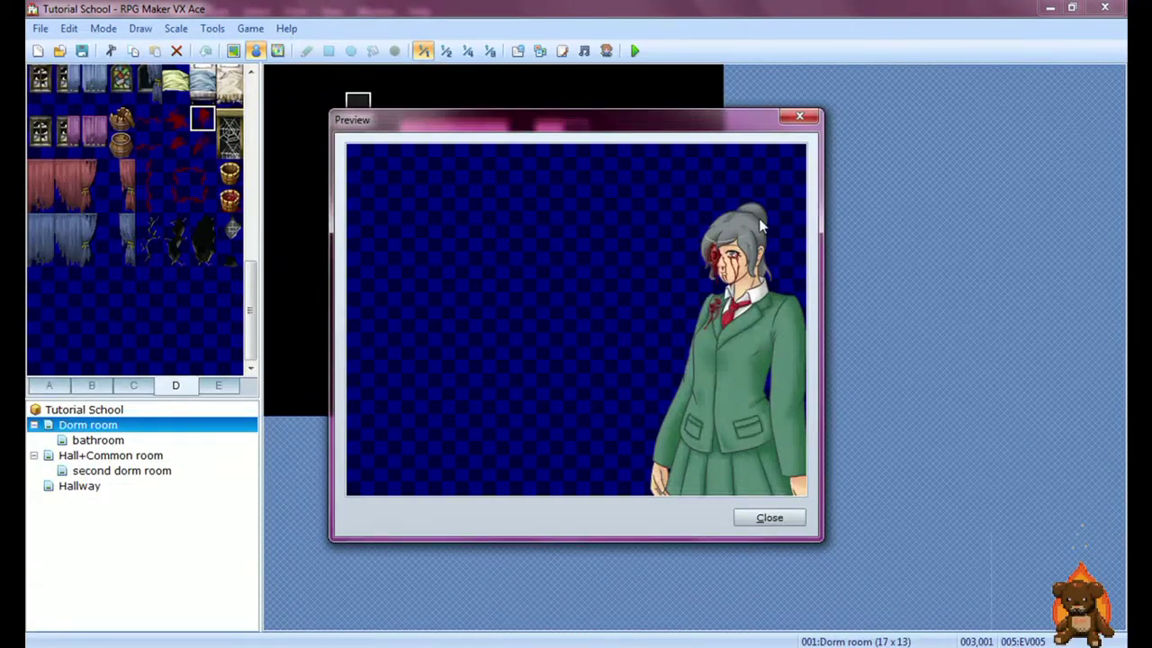
left_click(801, 119)
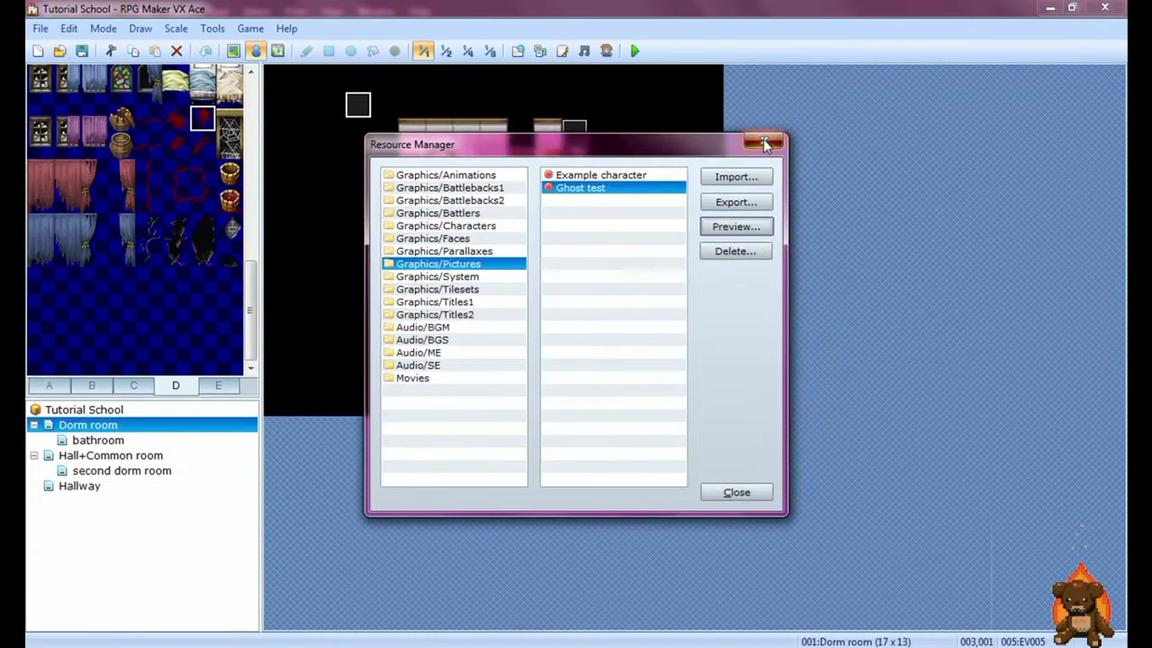
left_click(763, 142)
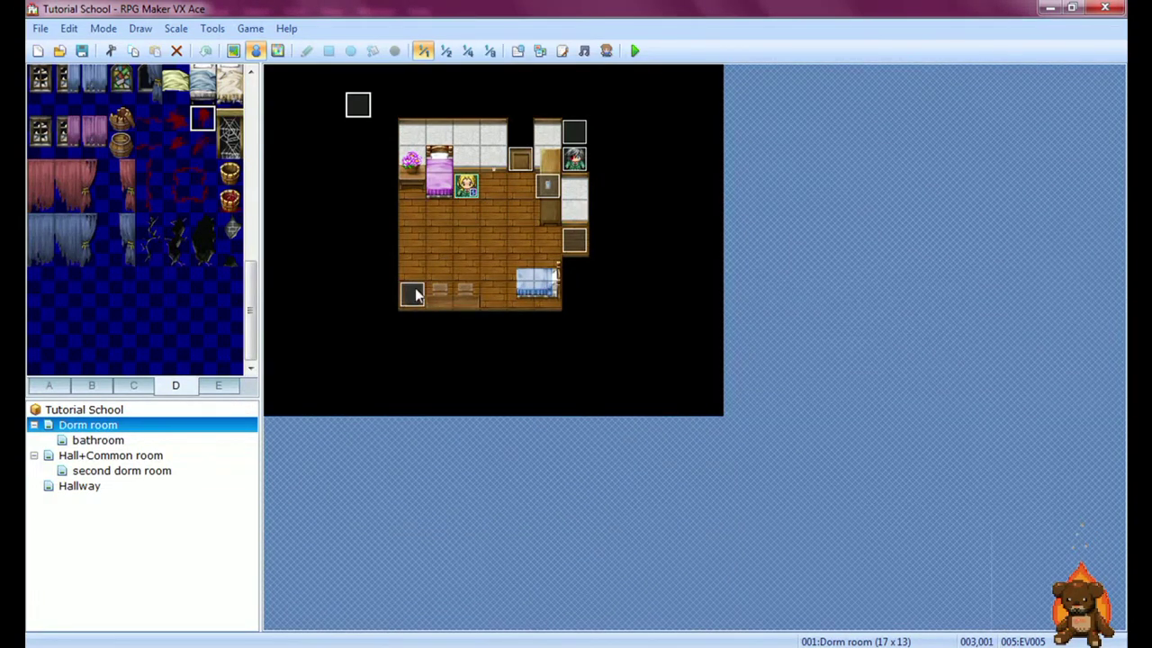
Step: Edit the trash-can event, browse the picture commands list, and reopen its Show Picture settings
double_click(412, 295)
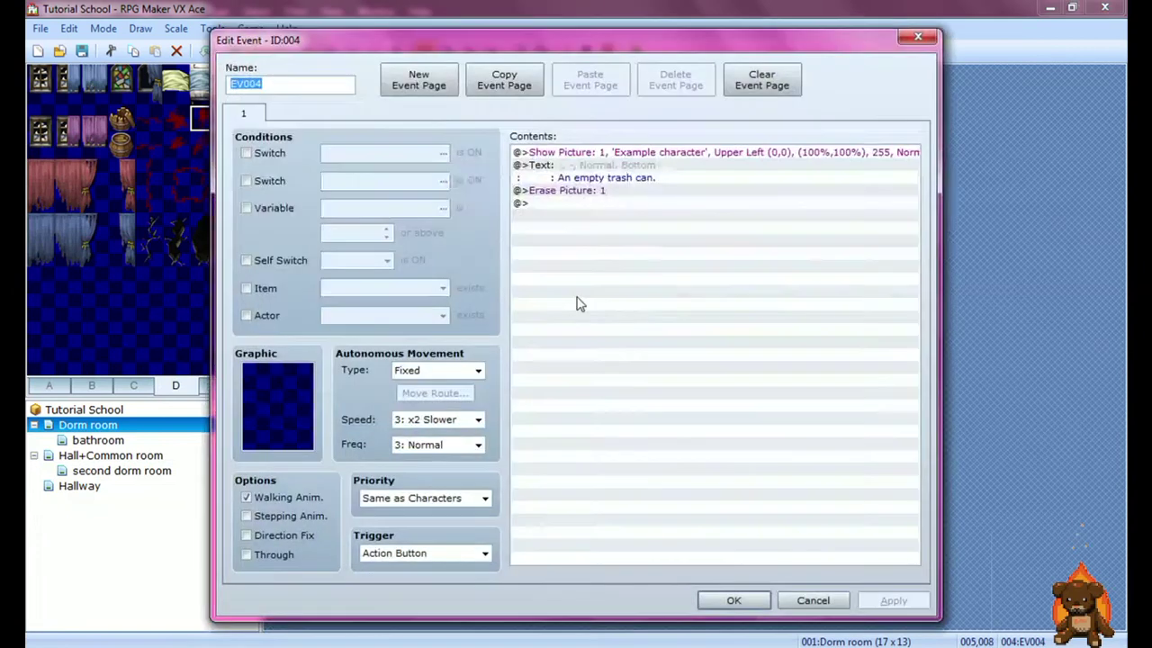
double_click(642, 155)
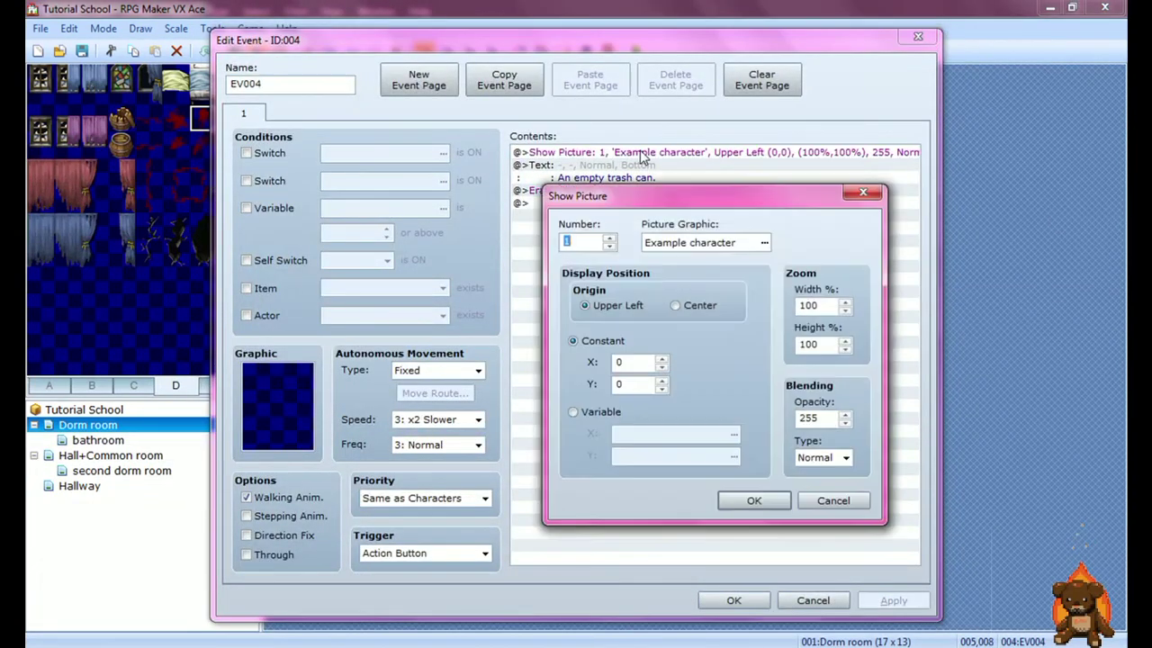
left_click(863, 192)
double_click(621, 202)
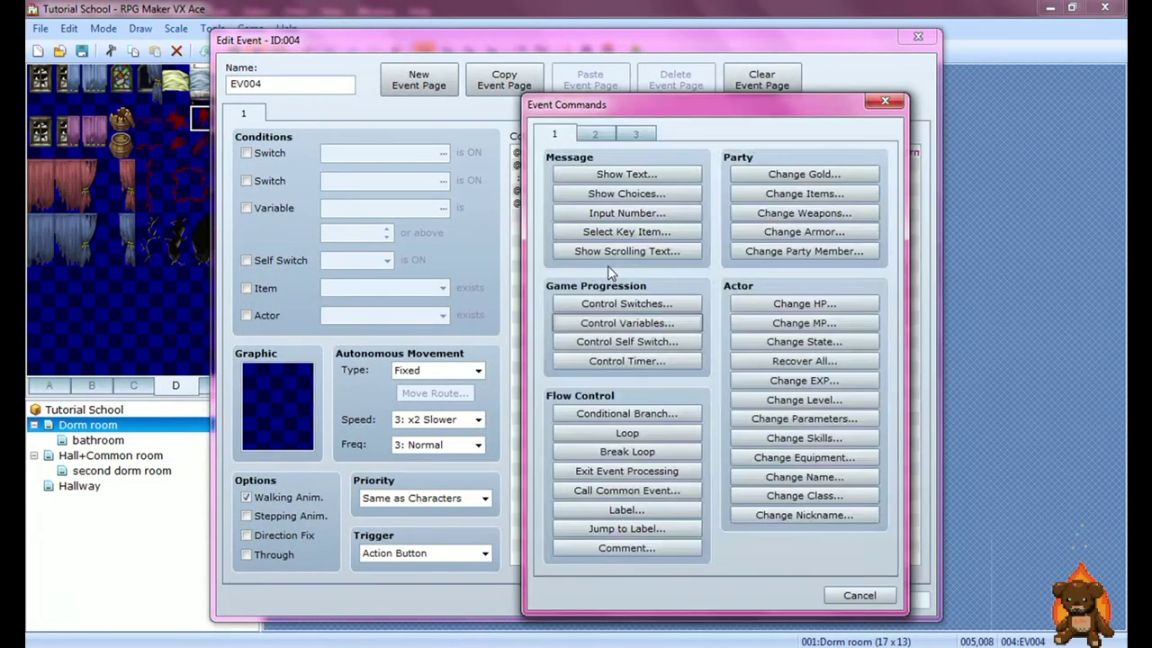
left_click(595, 137)
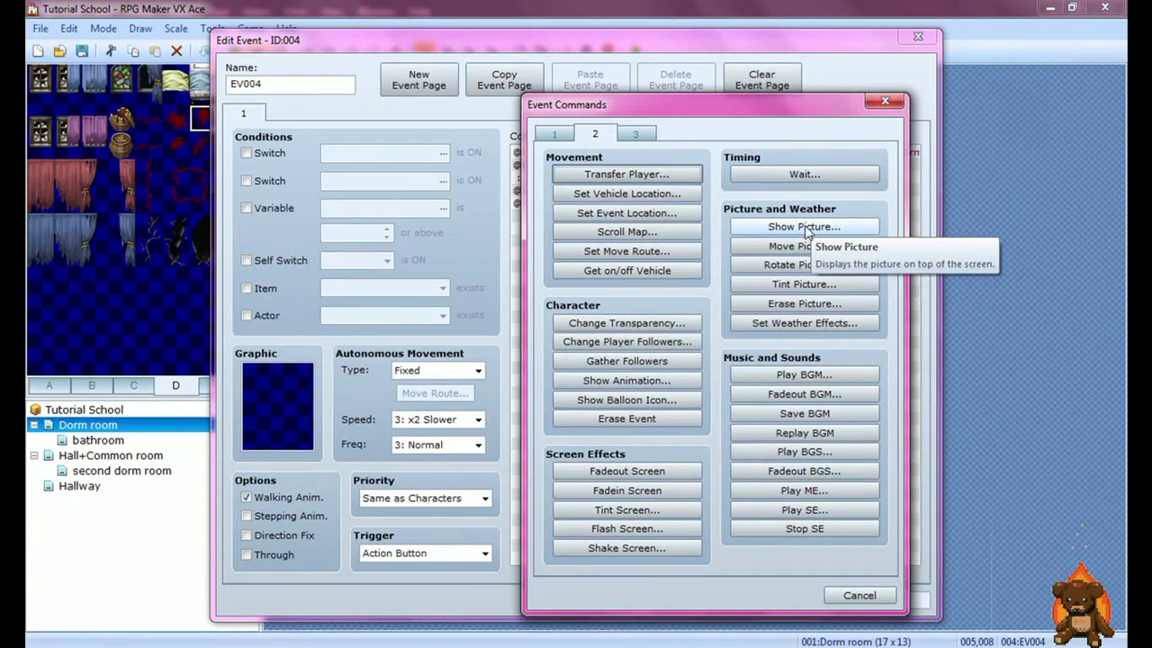
left_click(883, 106)
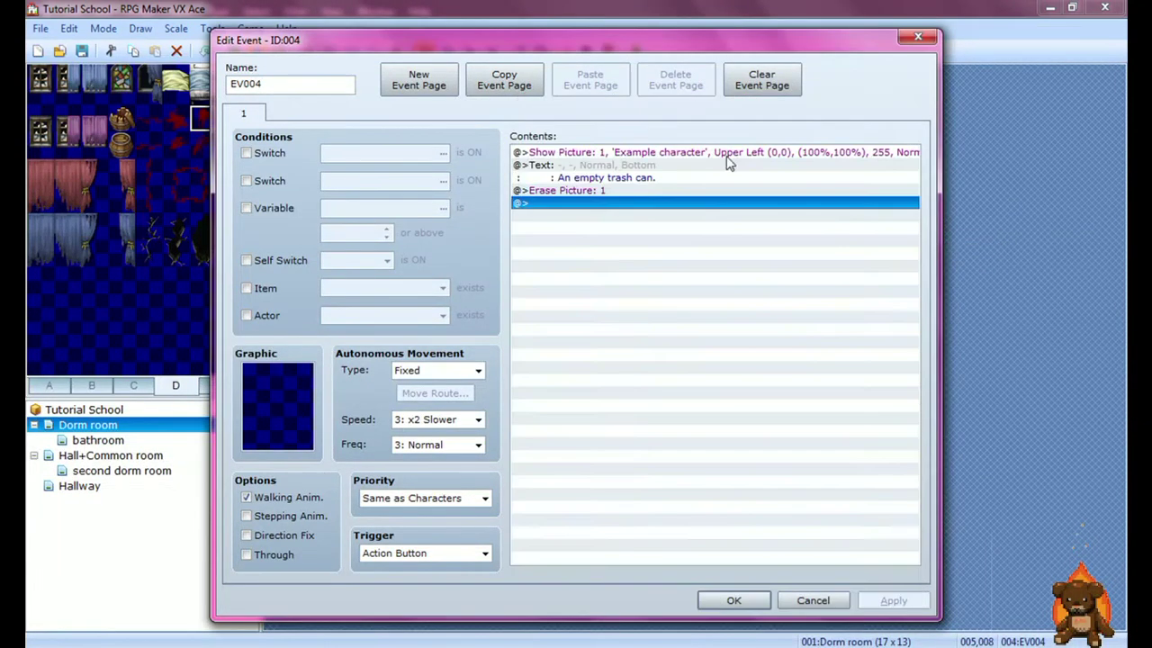
double_click(605, 157)
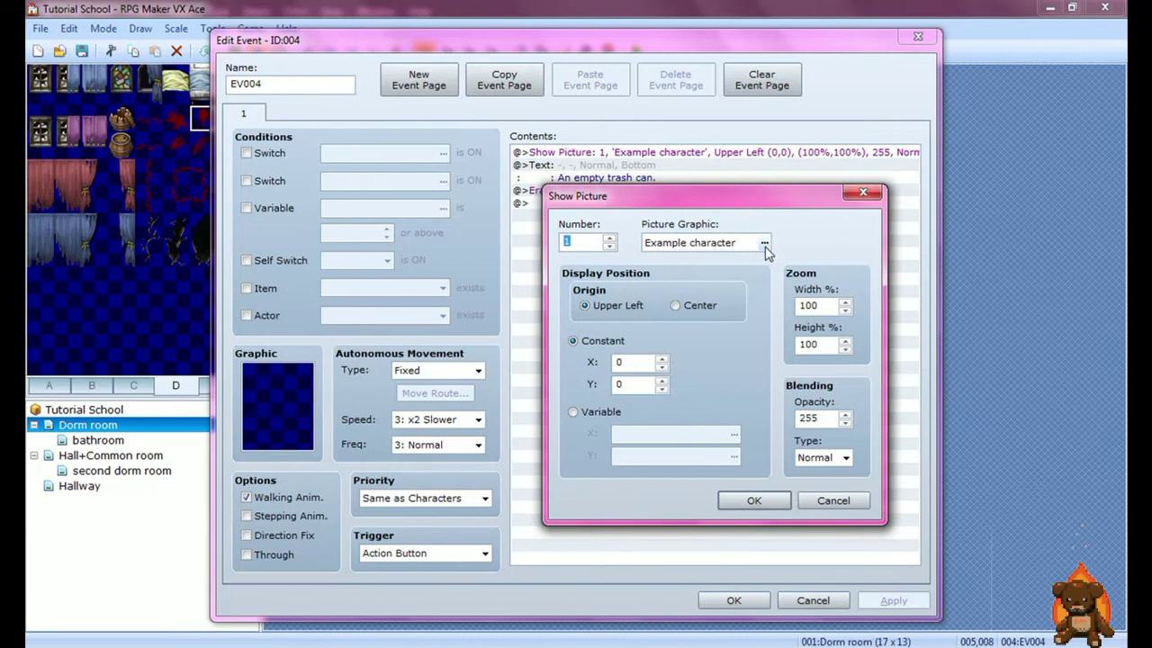
Step: Keep the Show Picture command's graphic as the Example character and confirm it unchanged
left_click(764, 243)
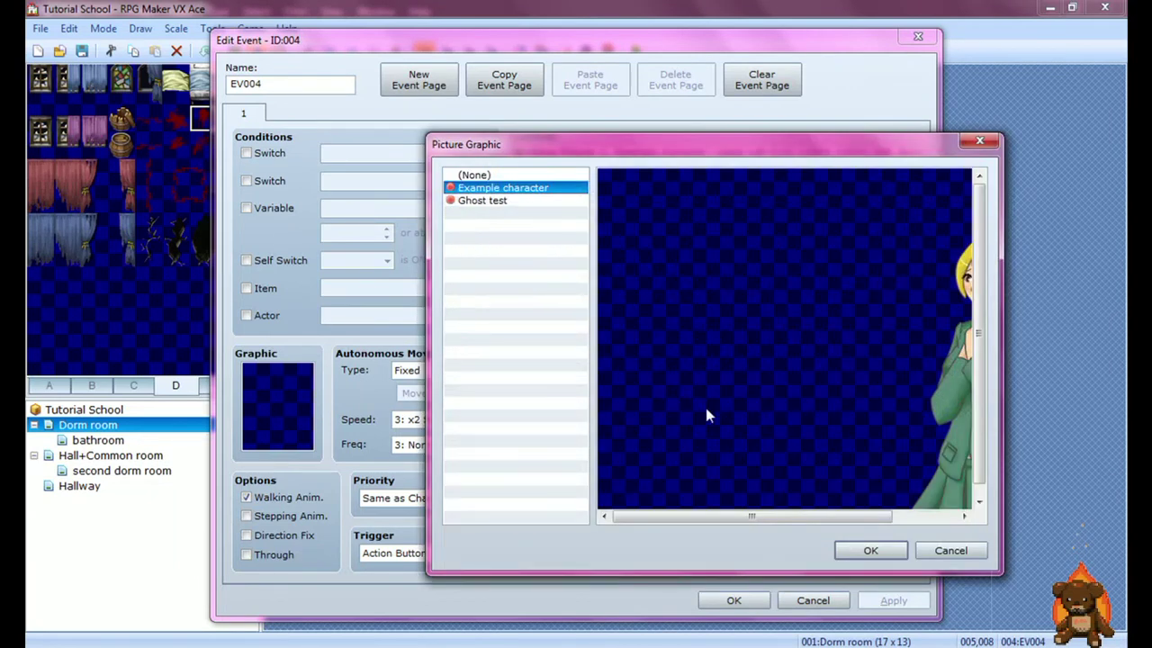
left_click_drag(784, 515, 851, 511)
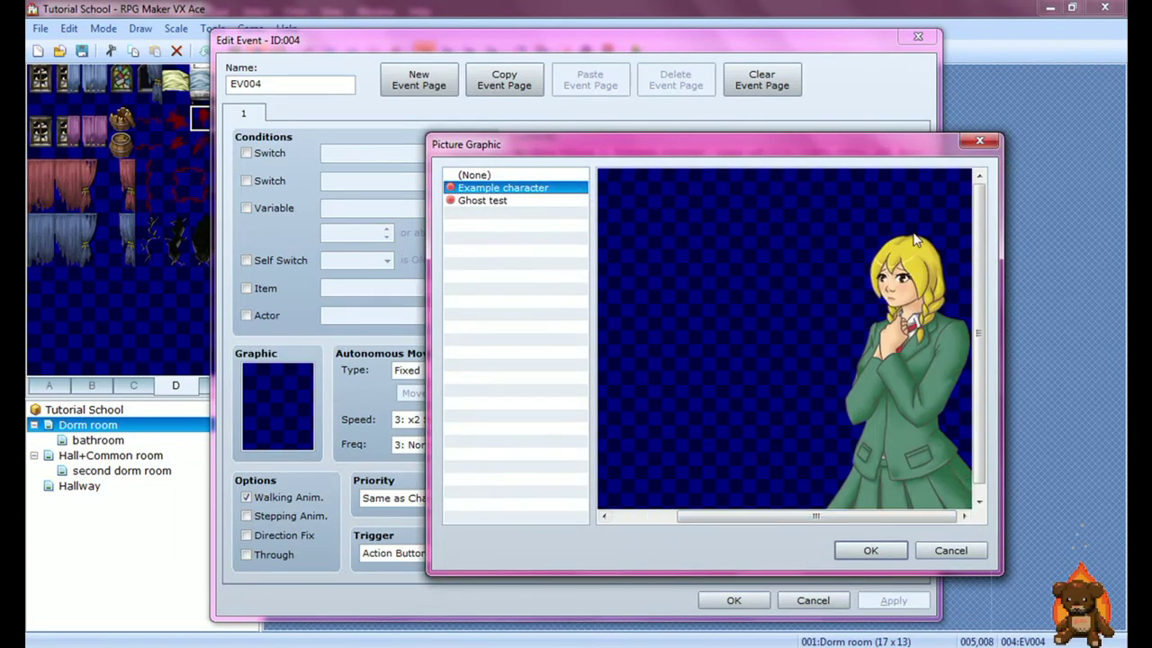
left_click(951, 549)
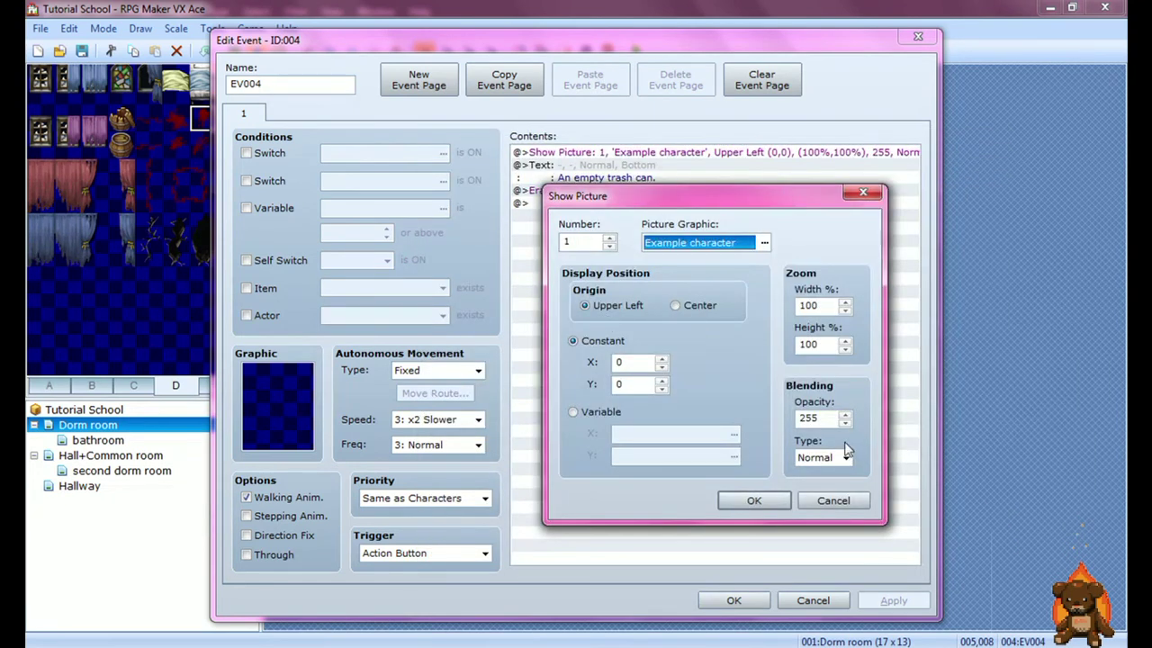
left_click(754, 497)
Step: Leave the event ending with Erase Picture: 1 unchanged and close the trash-can event editor
left_click(648, 175)
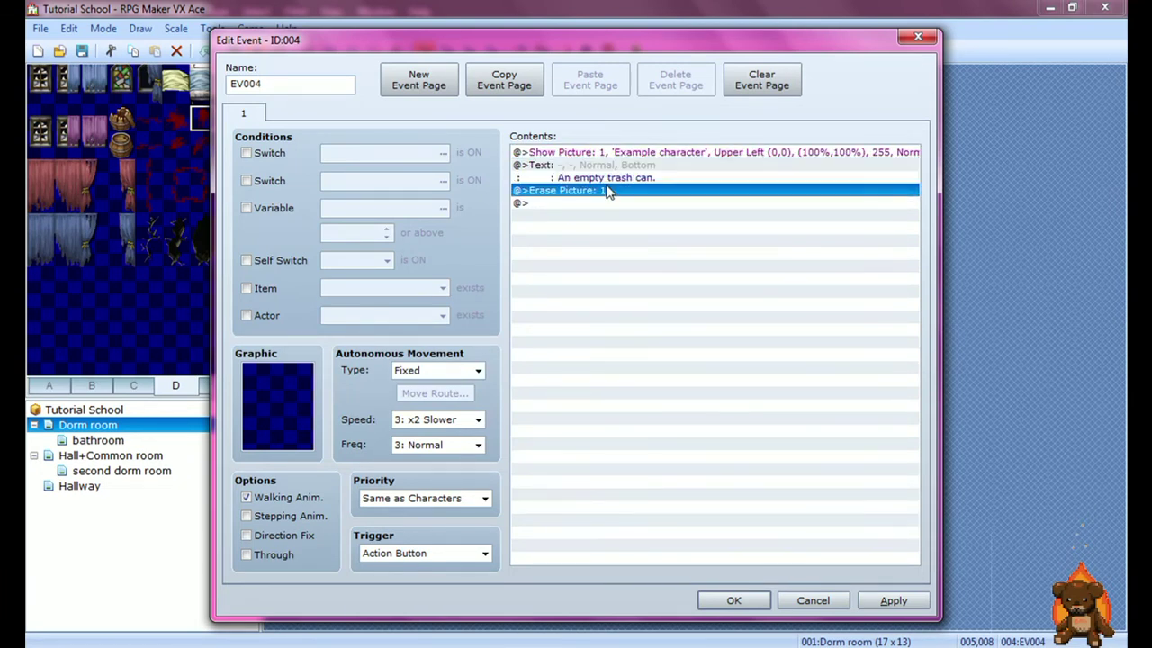
left_click(609, 191)
double_click(569, 195)
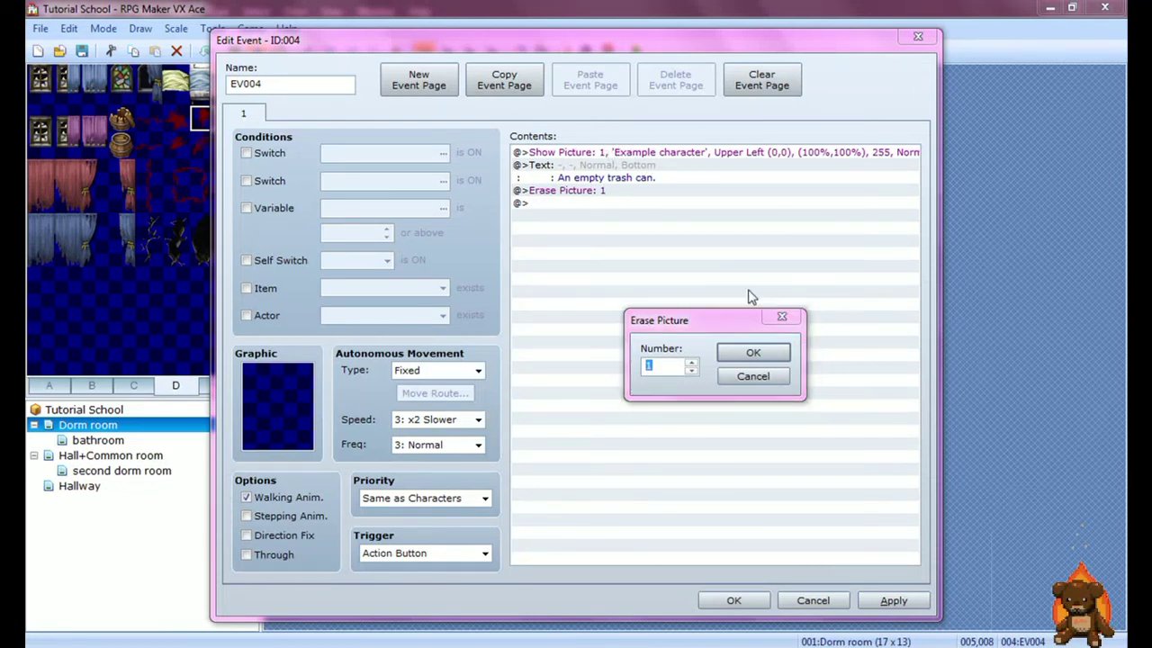
left_click(795, 320)
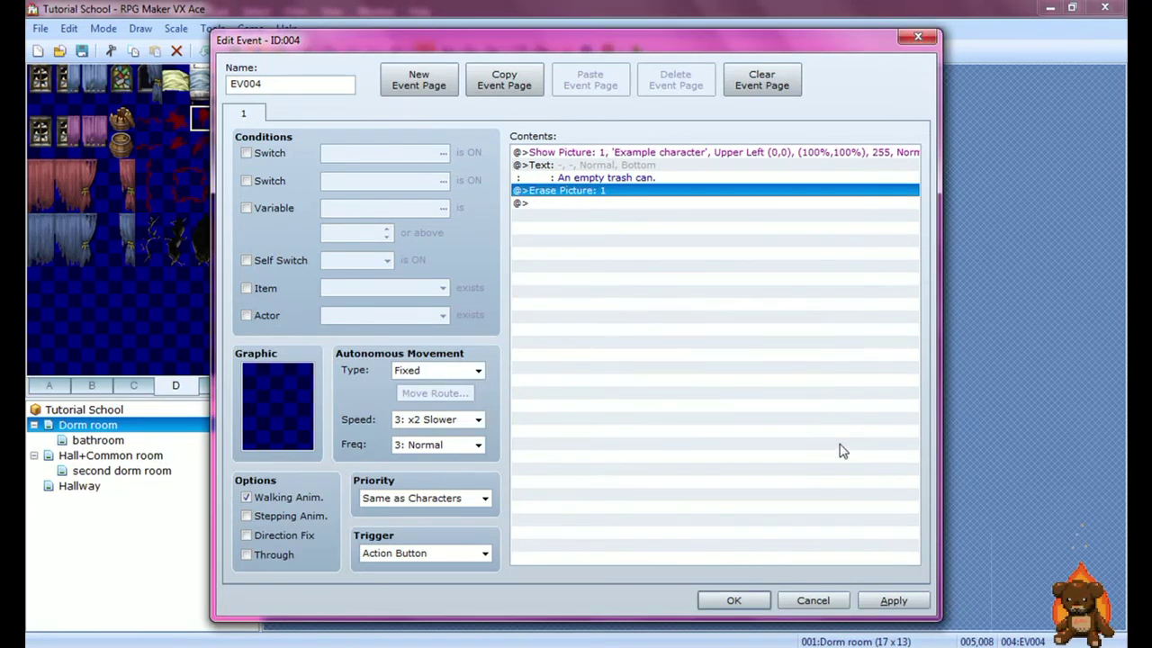
left_click(918, 37)
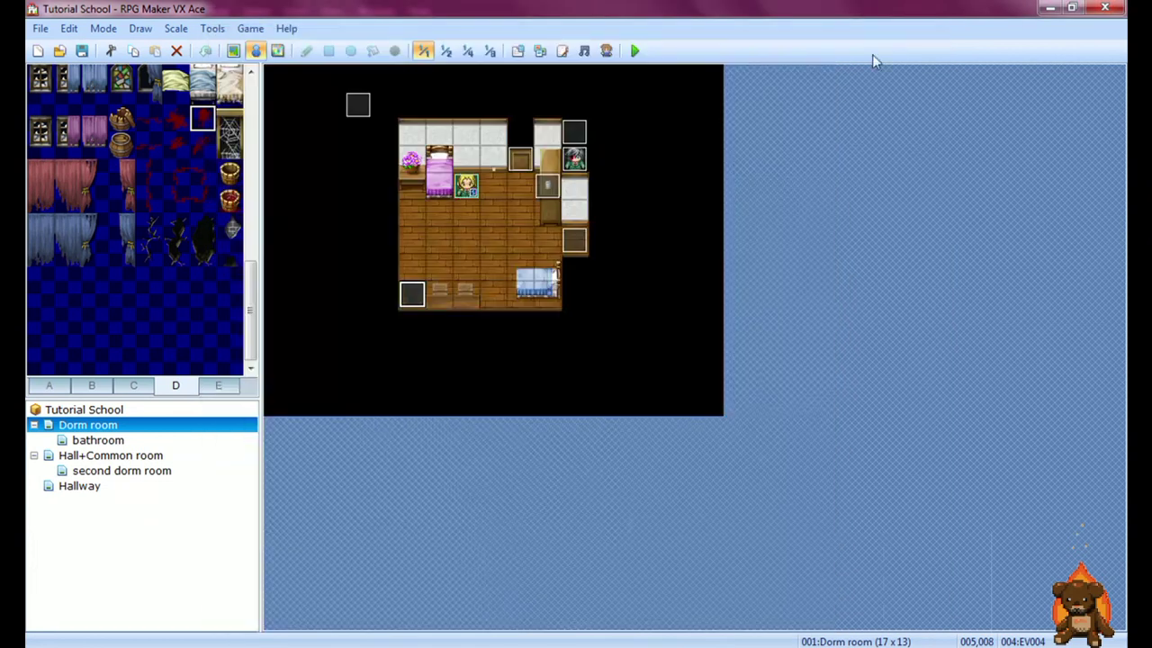
Step: Launch a playtest and start a New Game
left_click(635, 51)
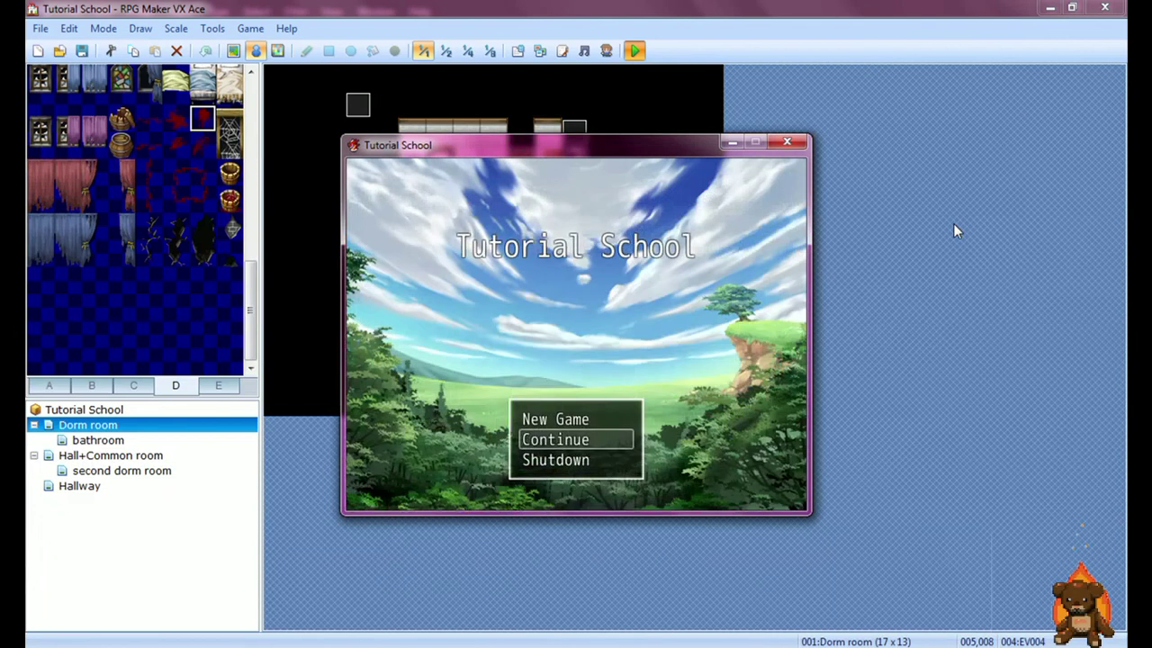
key("Up")
key("Return")
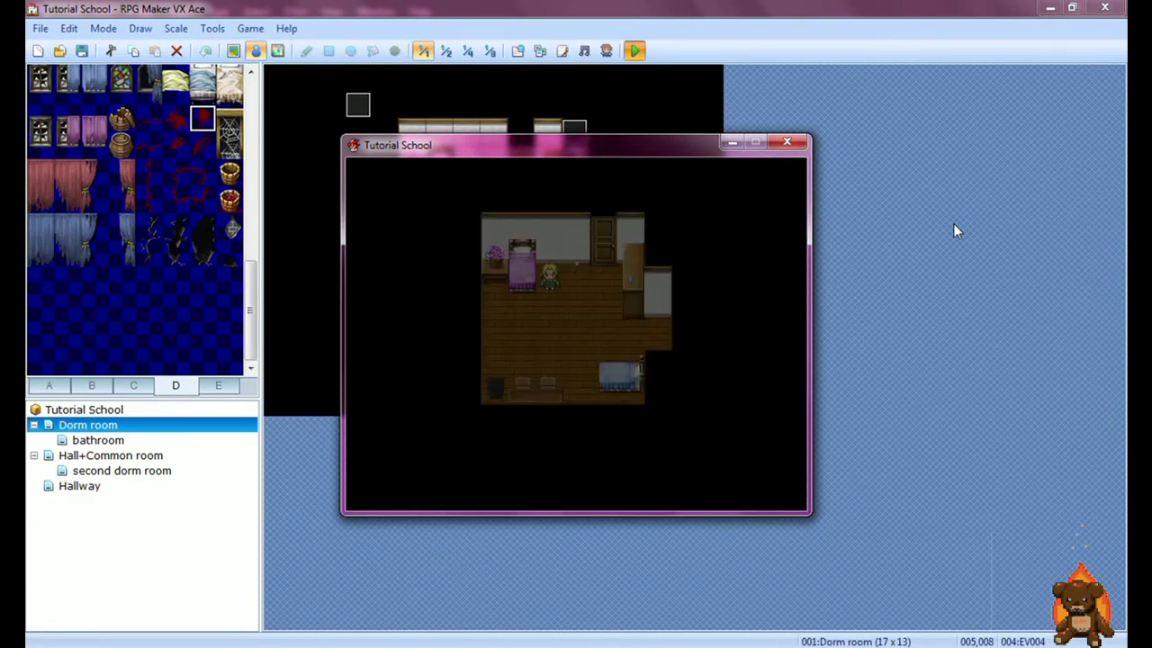
Step: Walk down and left to the trash can and examine it to show the portrait message
key("Down")
key("Left")
key("Down")
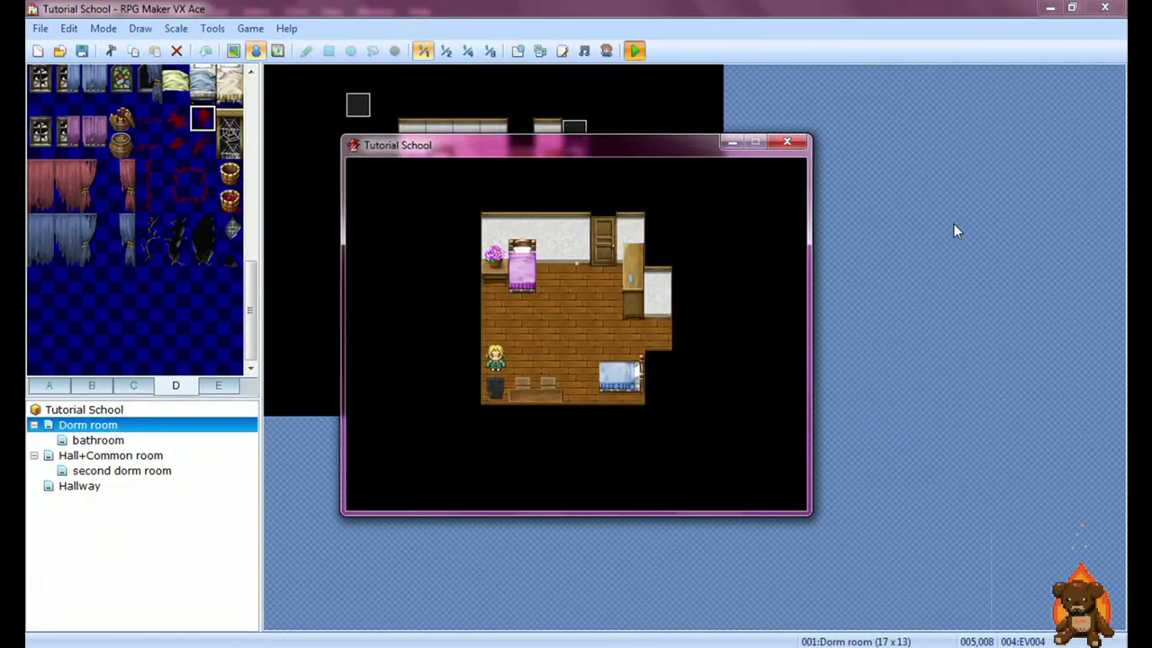
key("Return")
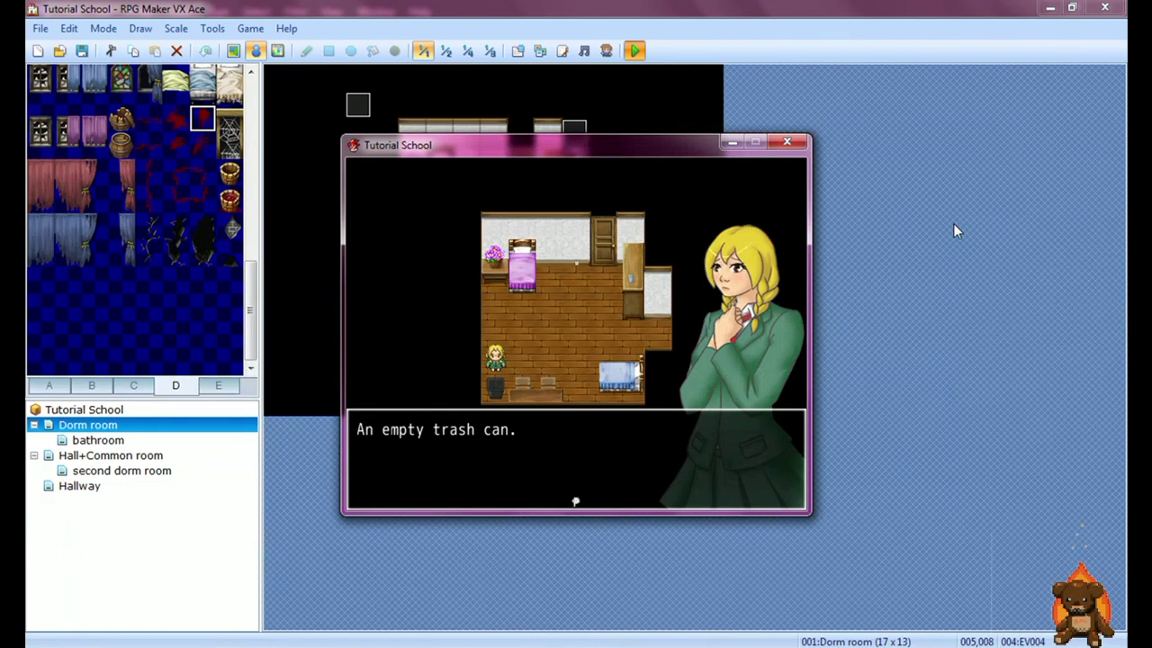